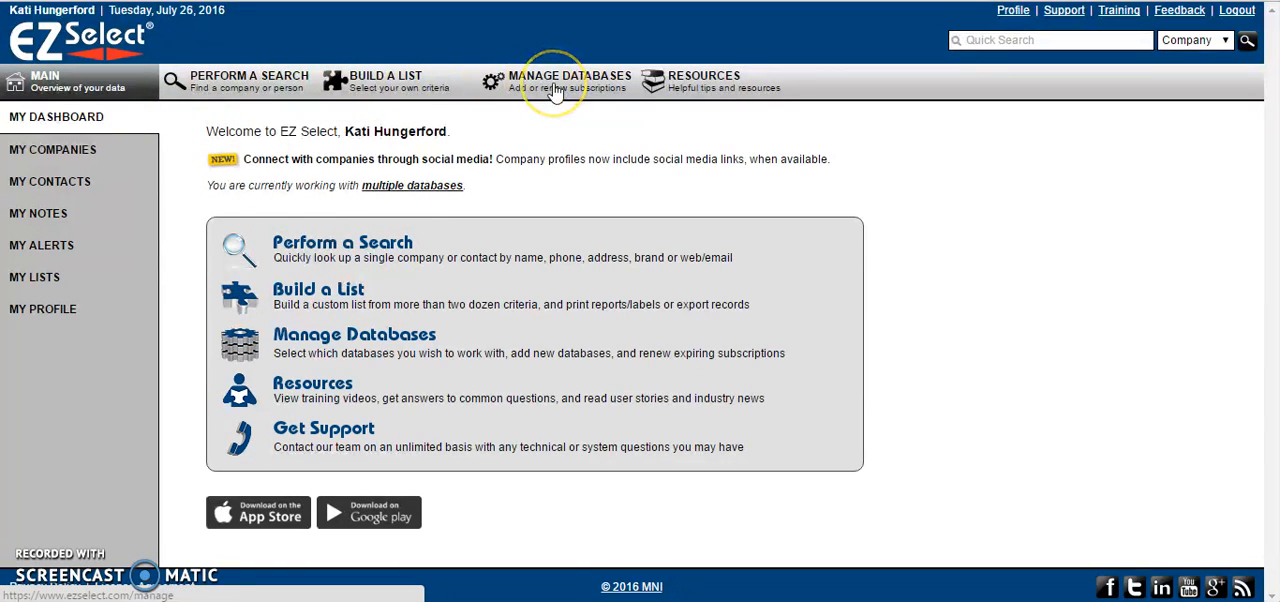
- Open the resources page and look through the available training videos
click(716, 85)
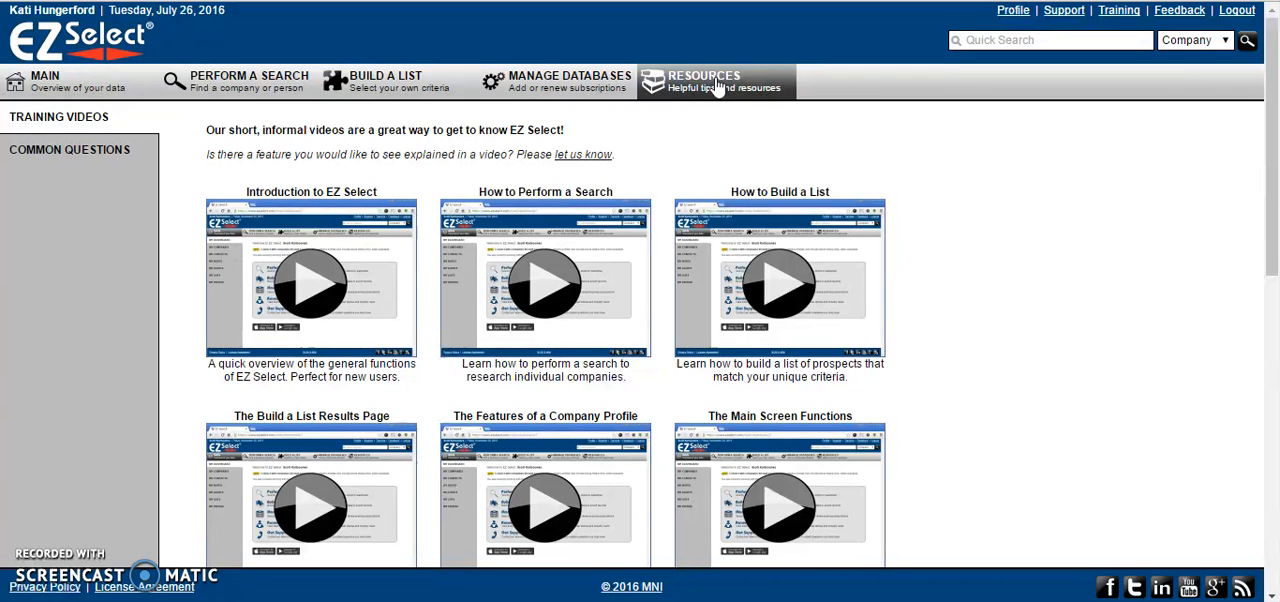
scroll(936, 300, down, 2)
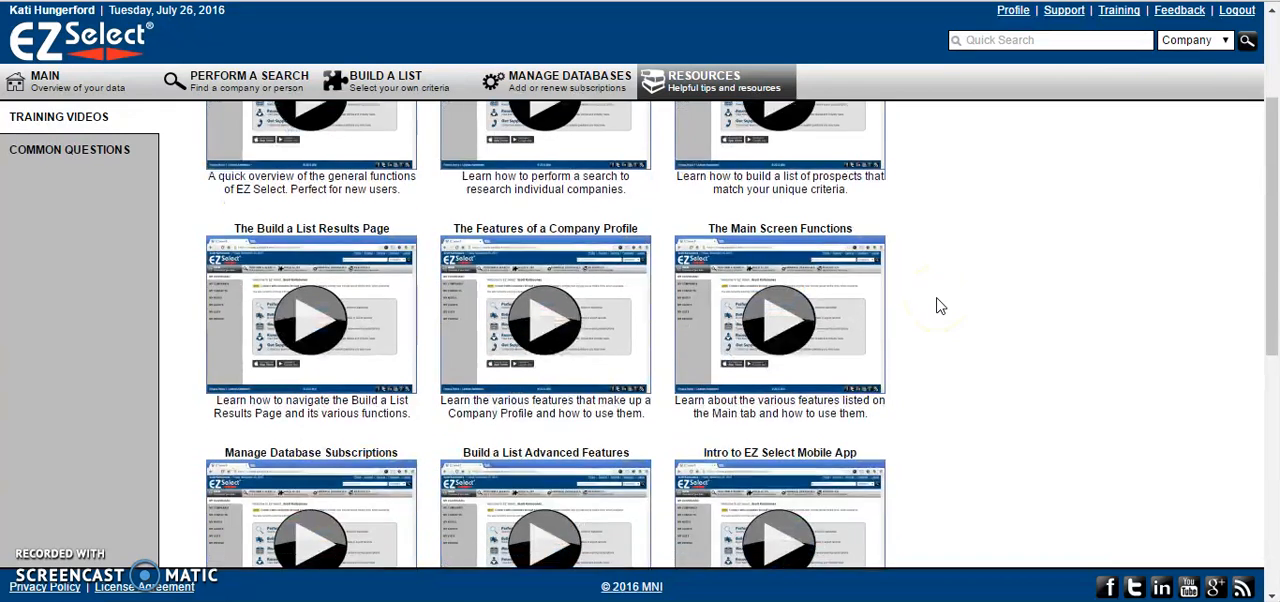
scroll(938, 306, down, 1)
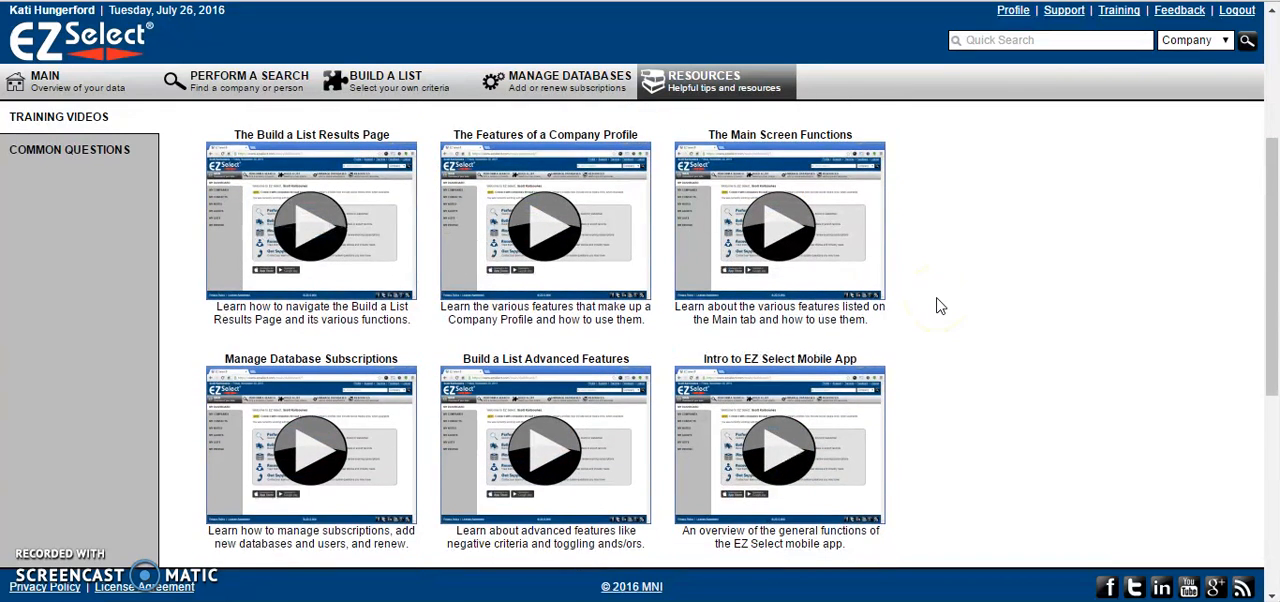
scroll(937, 306, down, 1)
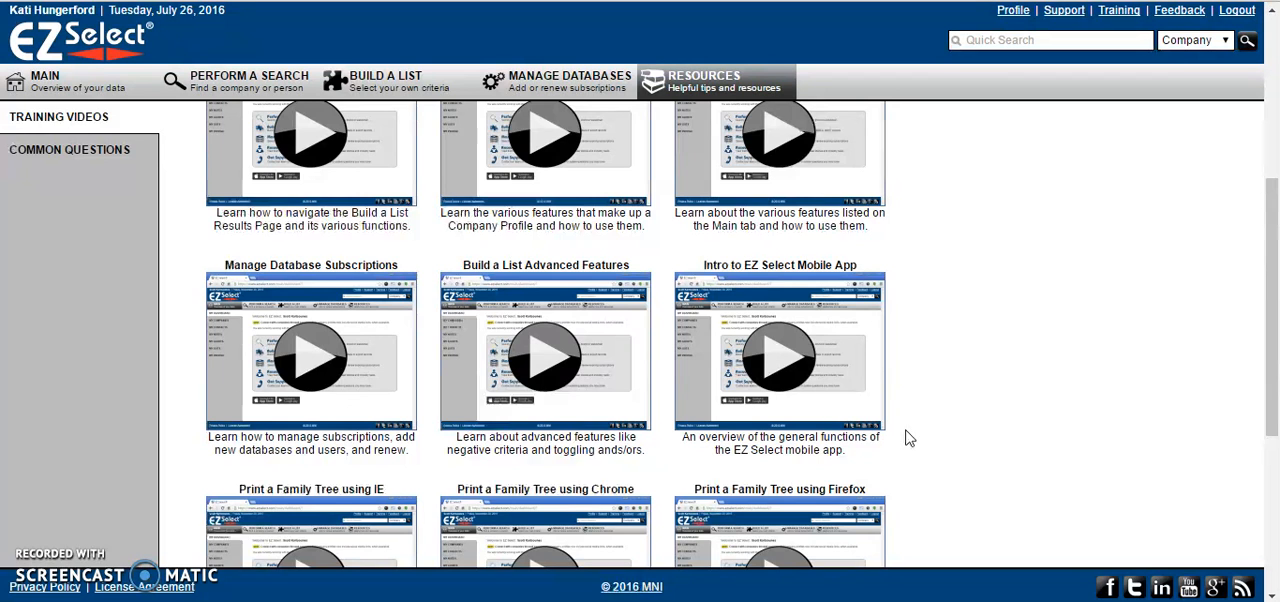
scroll(907, 437, up, 3)
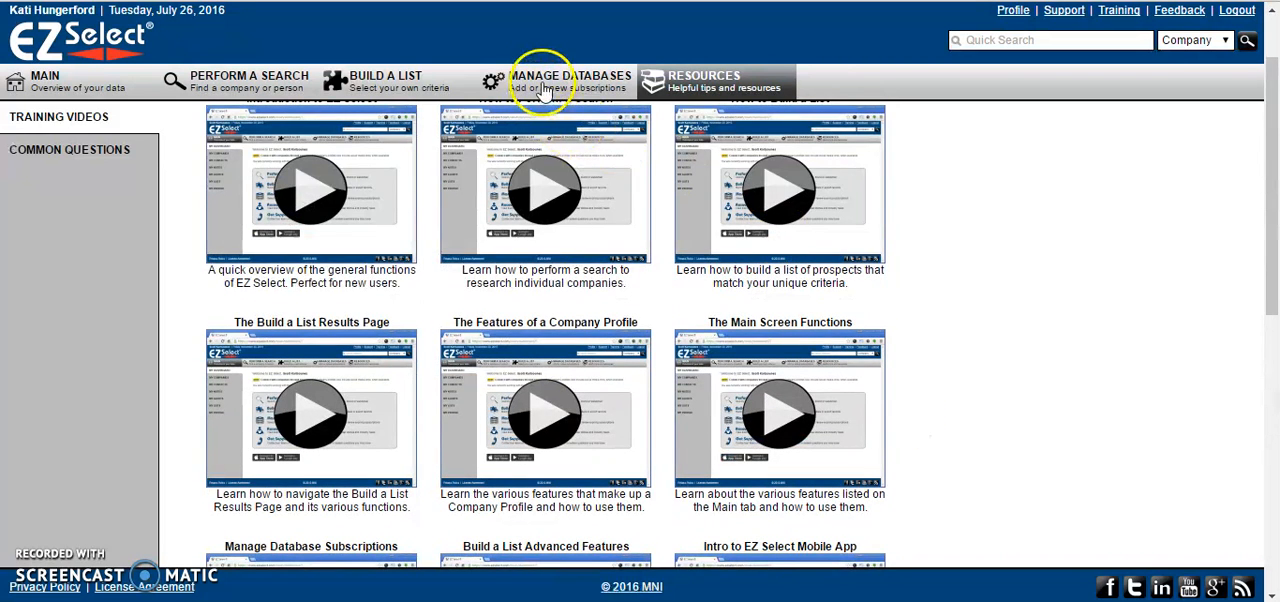
- Review the database subscriptions and the state databases available to add, and view the company name search page
click(543, 90)
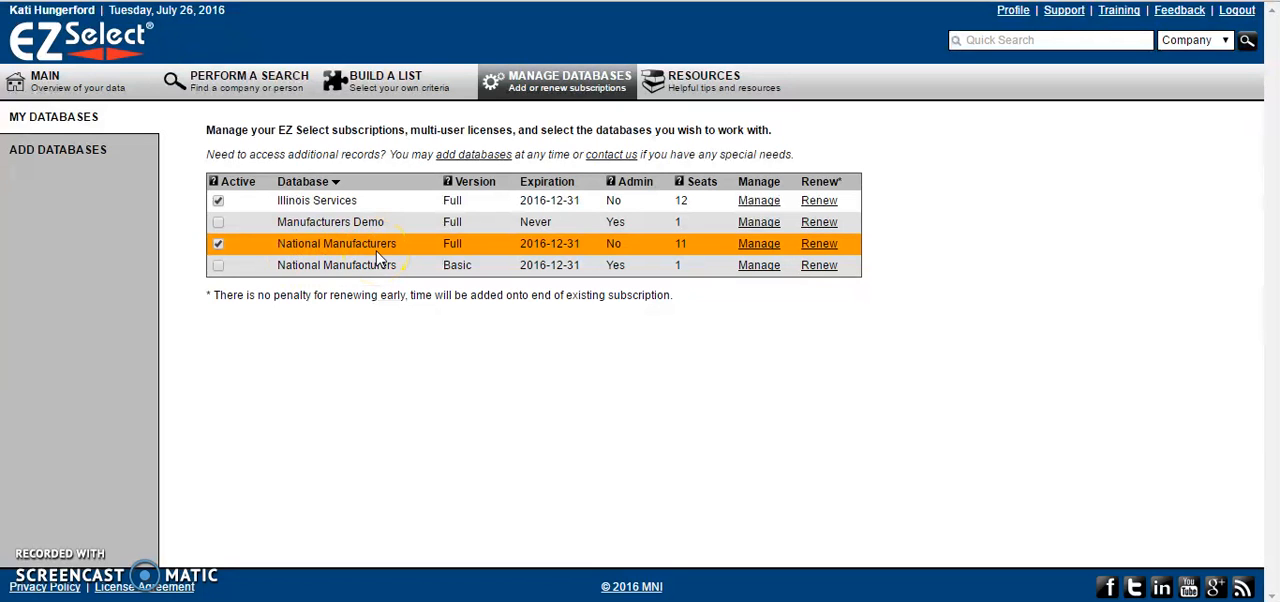
click(58, 152)
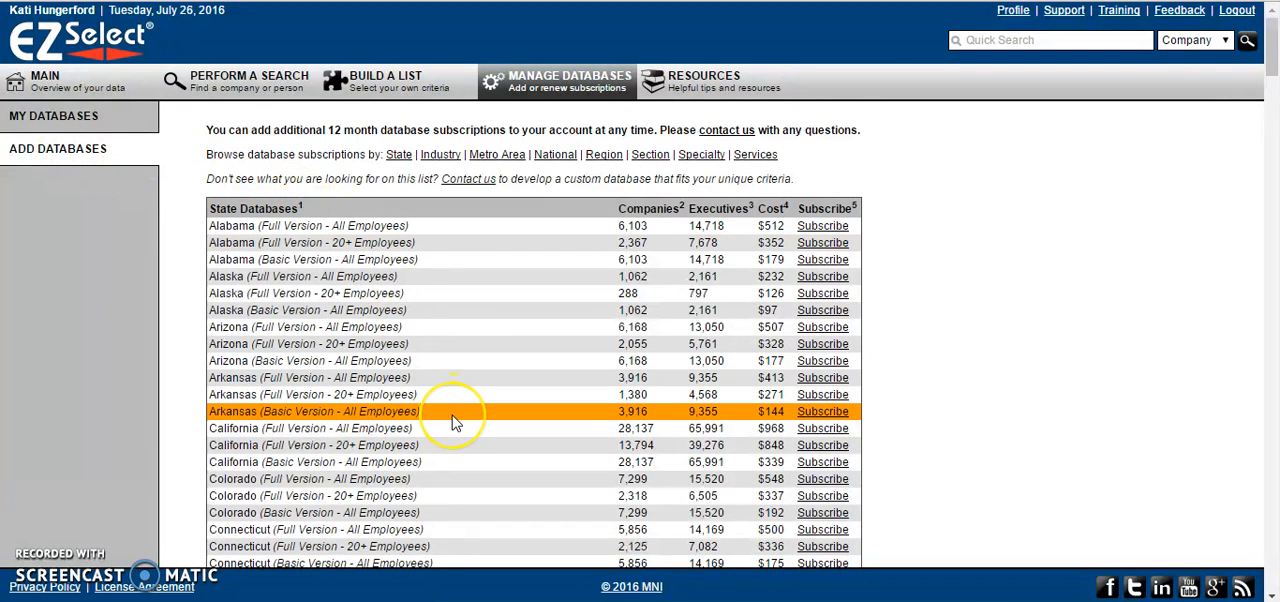
scroll(452, 423, down, 1)
scroll(452, 423, down, 1)
scroll(452, 423, up, 2)
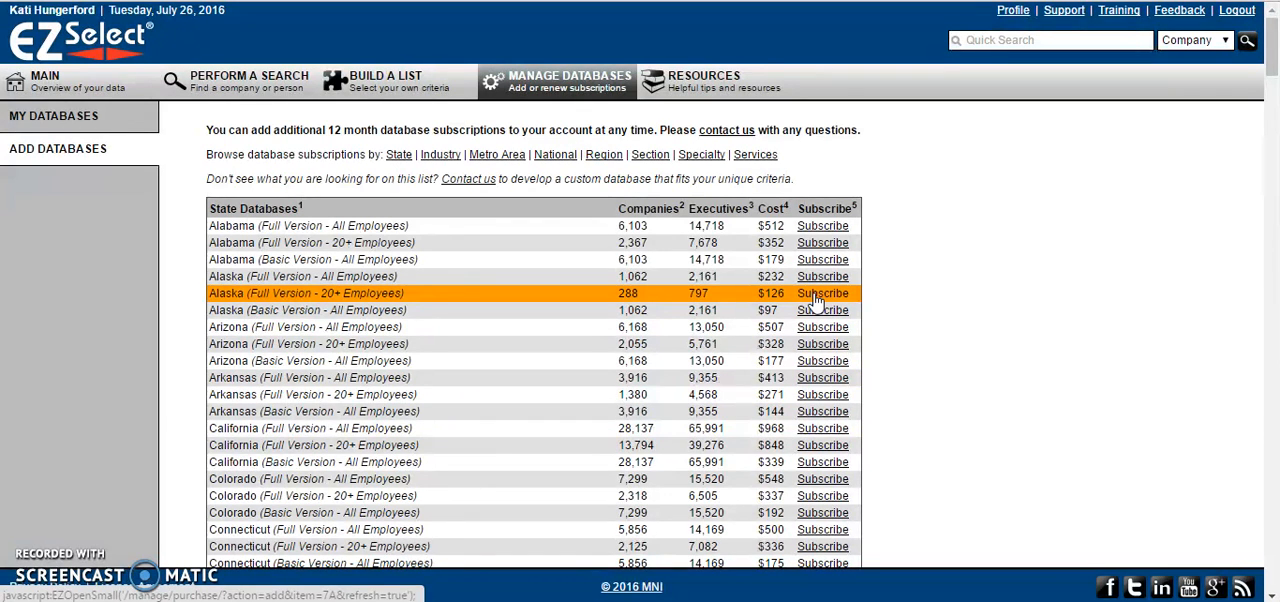
click(540, 90)
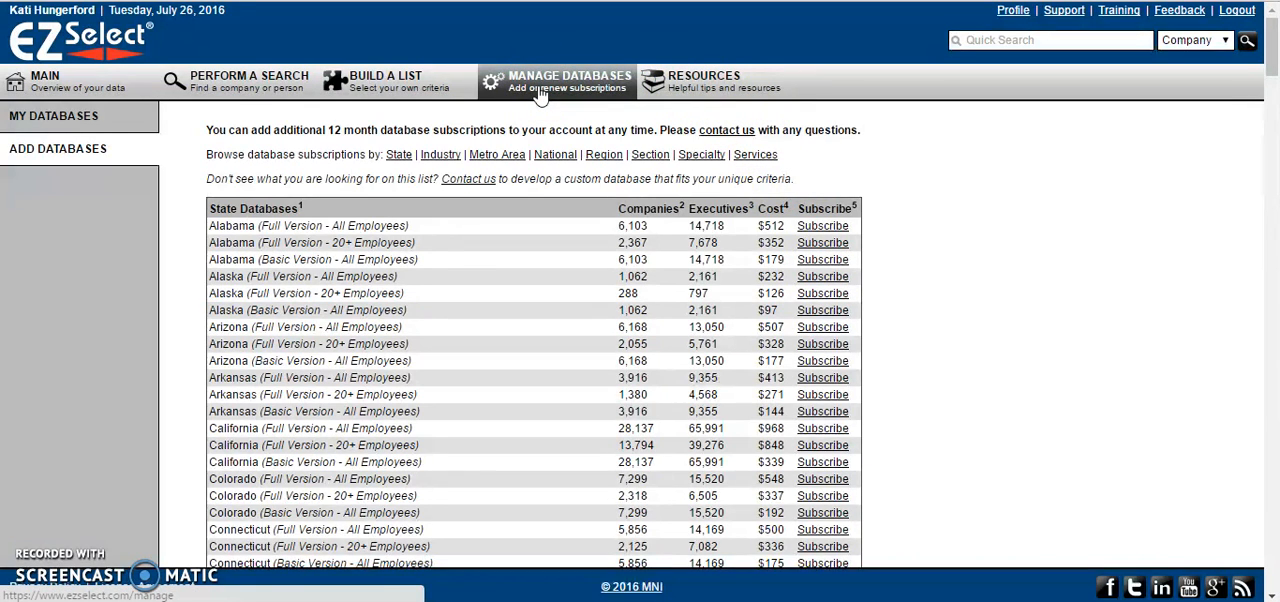
click(235, 85)
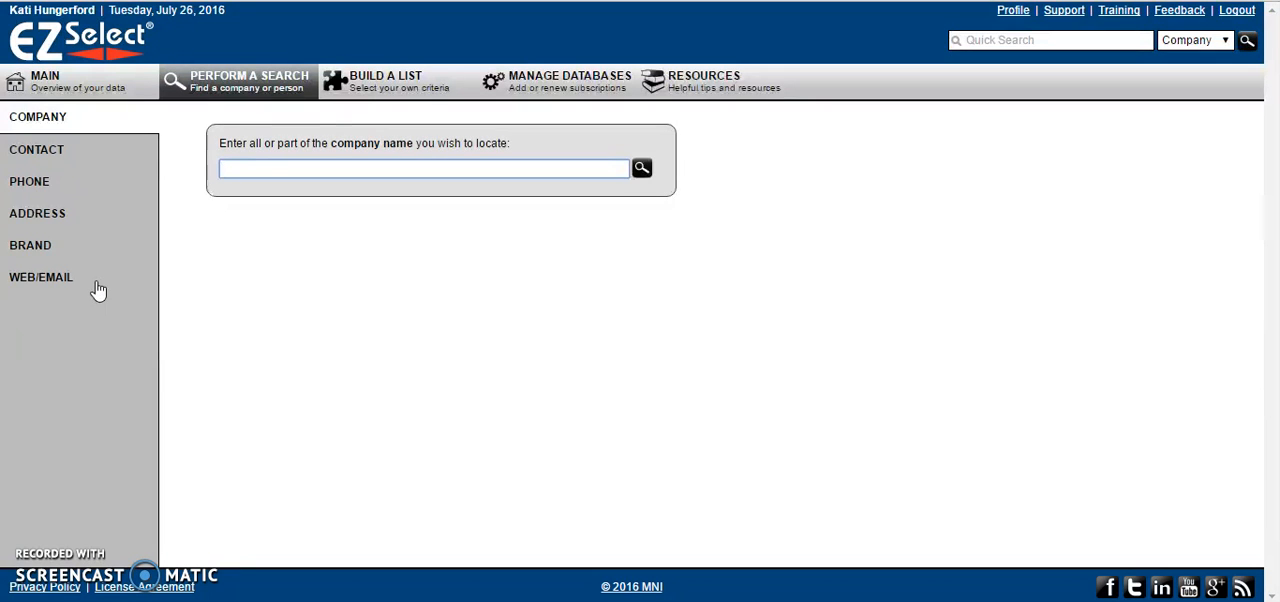
- Start building a company list and limit its geography to a radius of 150 miles around zip code 60201
click(408, 86)
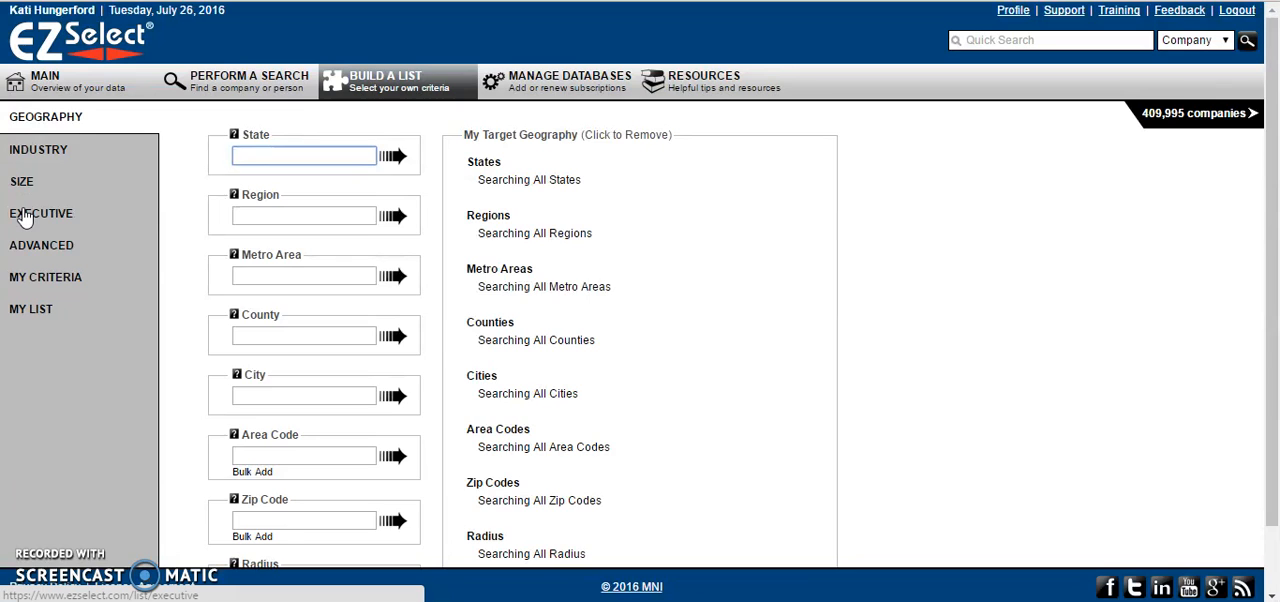
click(24, 241)
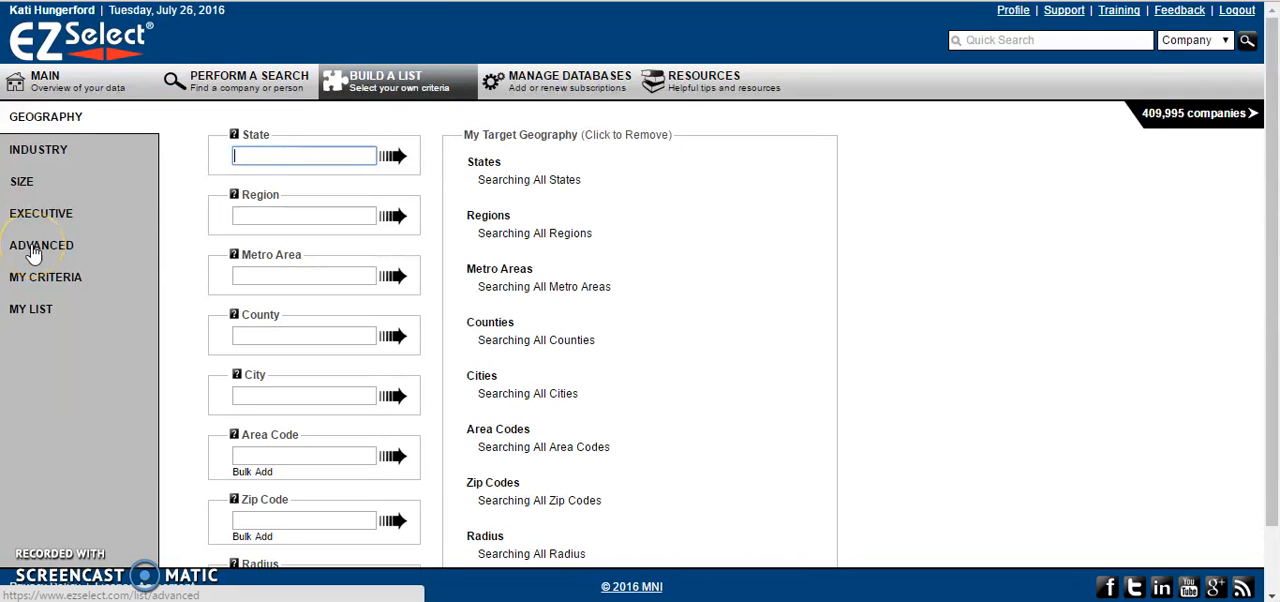
click(33, 310)
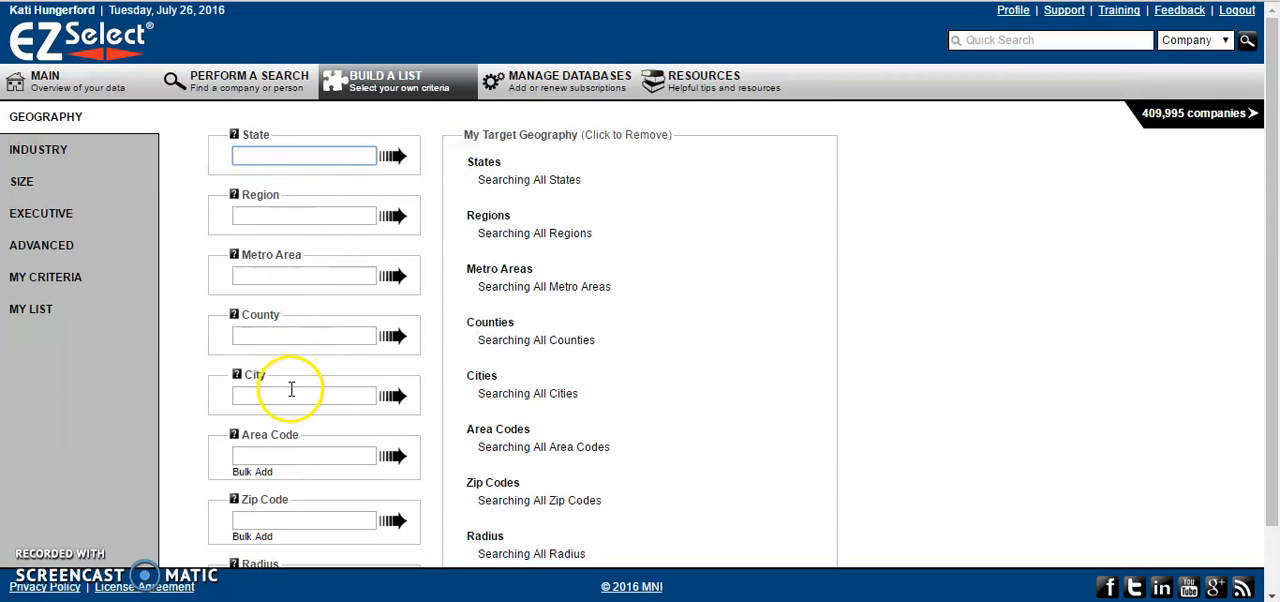
scroll(277, 505, down, 2)
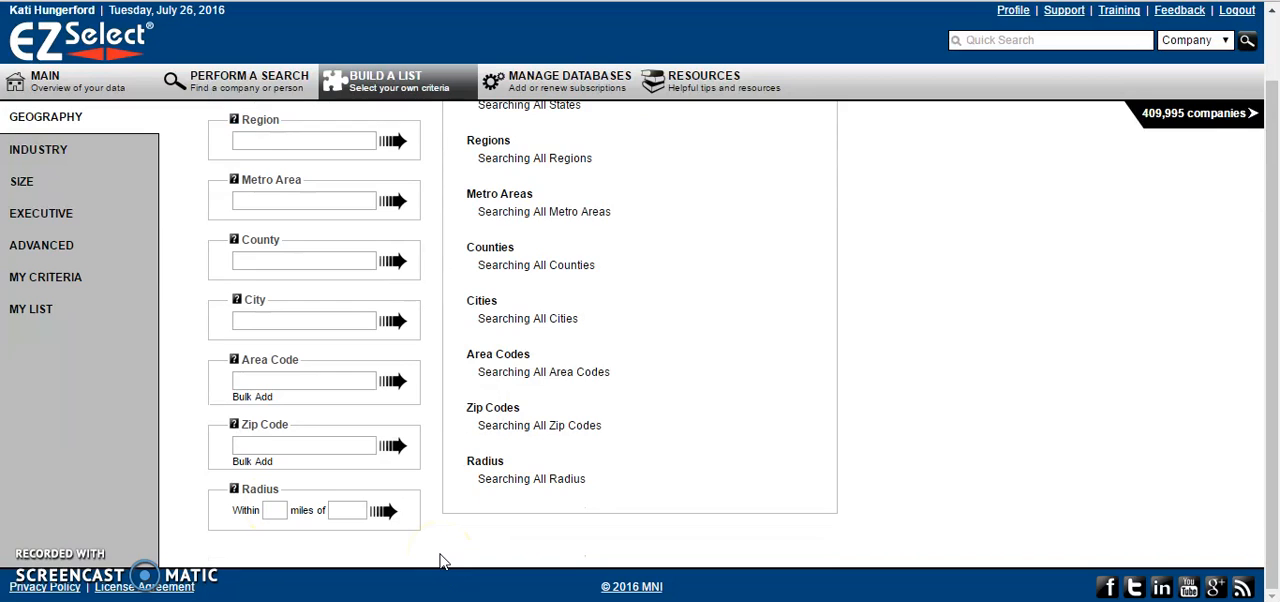
click(277, 510)
text(150)
click(345, 512)
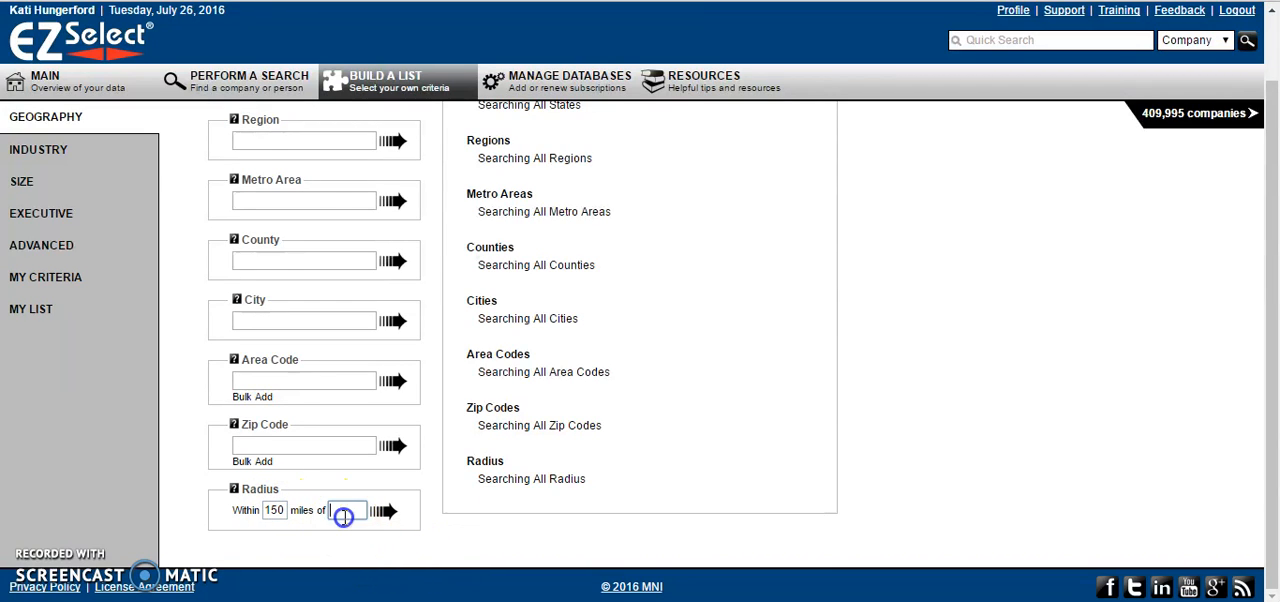
text(60201)
click(350, 495)
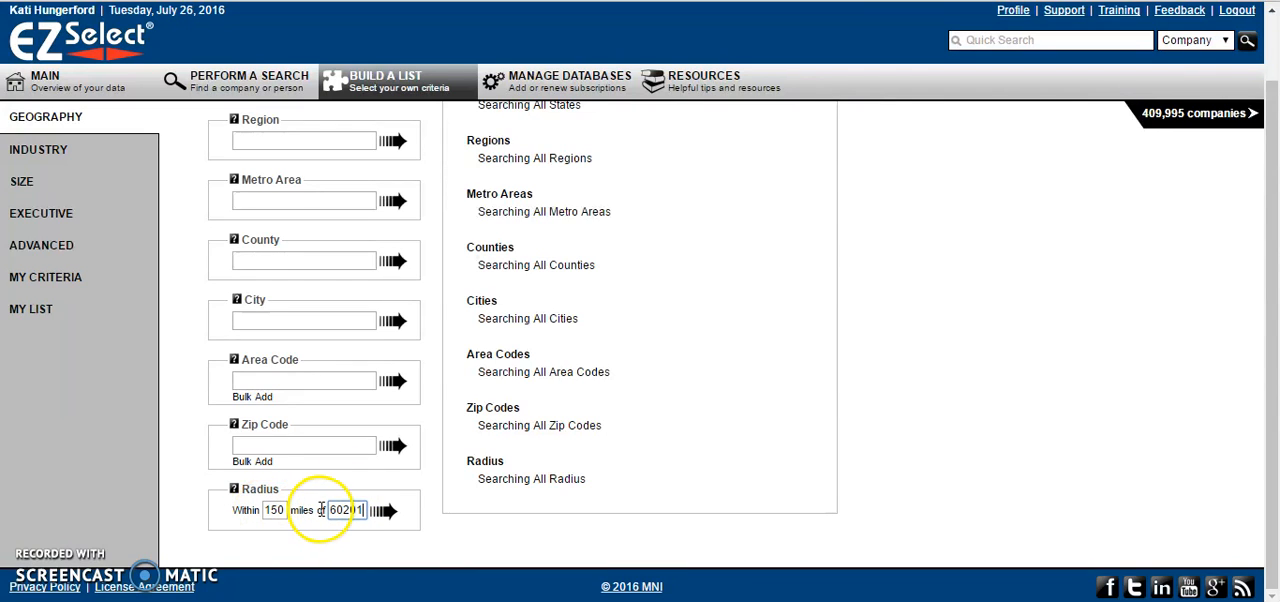
click(397, 512)
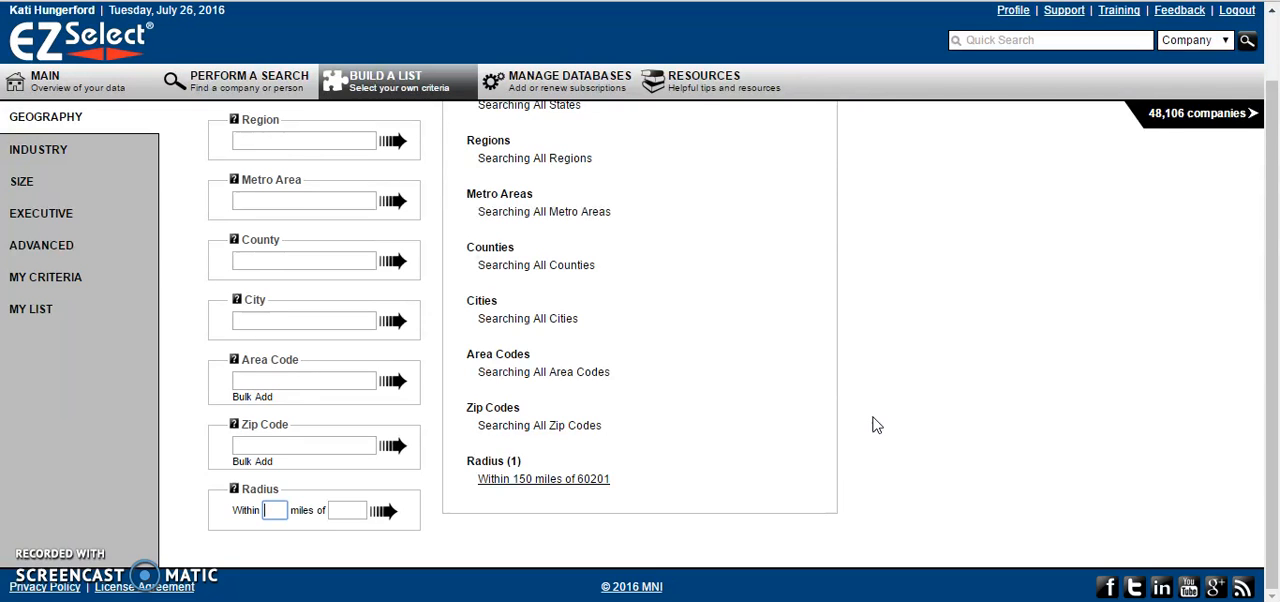
- Add Illinois as a state in the list's target geography
scroll(872, 425, up, 1)
click(267, 158)
text(IL)
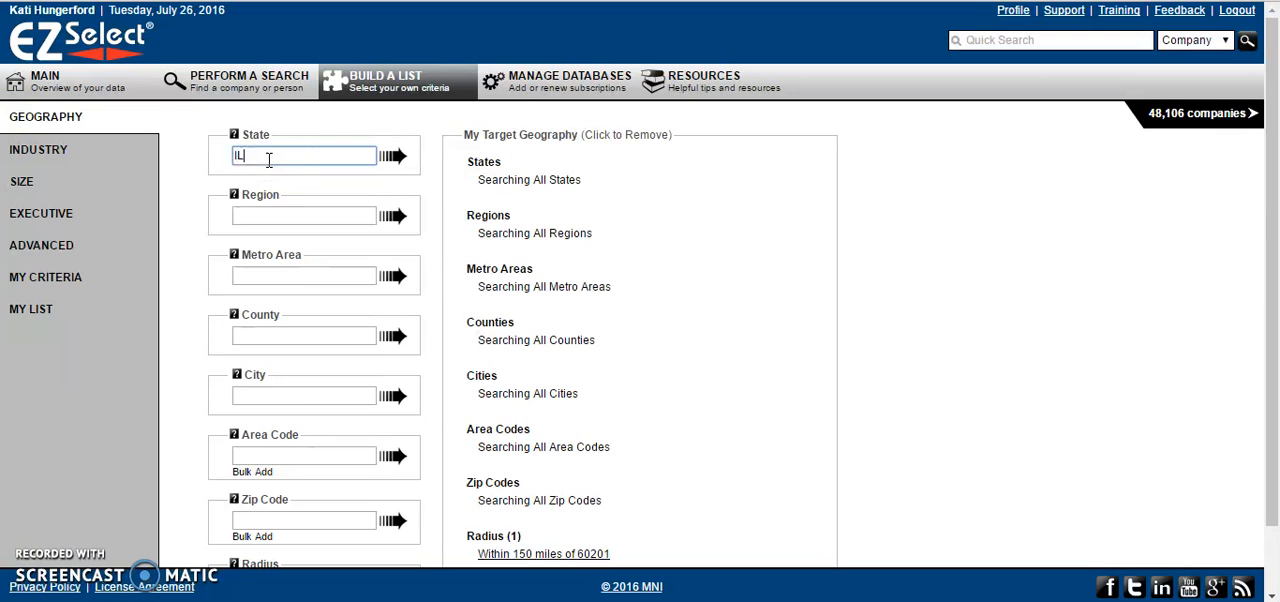
click(257, 177)
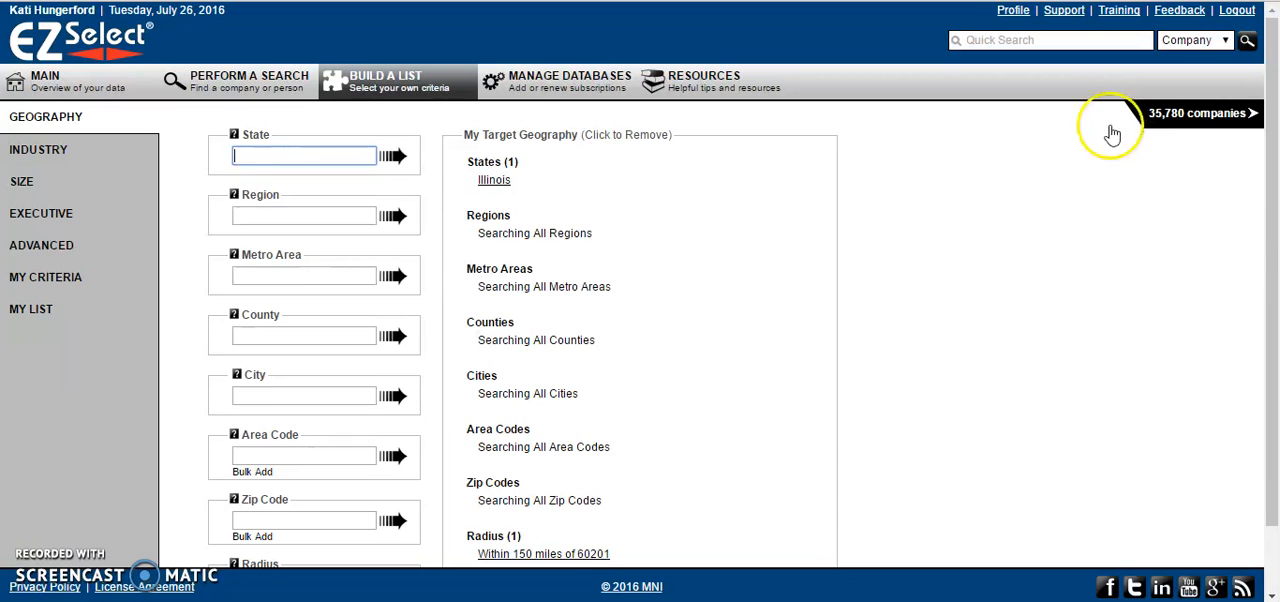
- Add SIC code 3523 - Farm machinery and equipment to the list's target industry
click(45, 150)
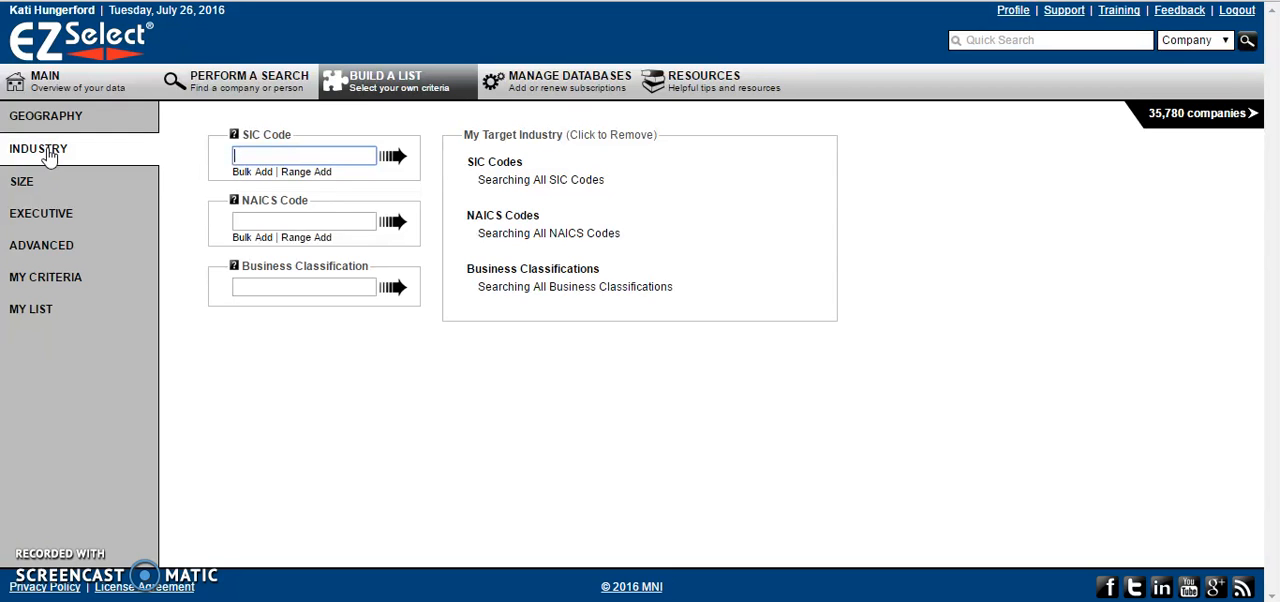
text(3523)
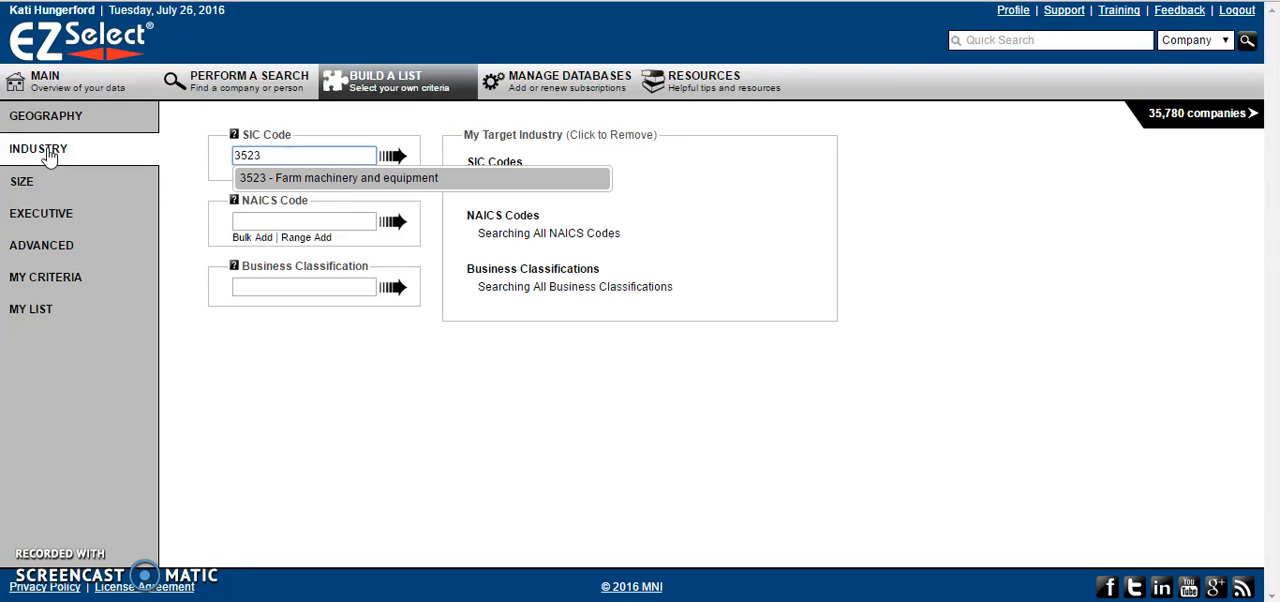
click(271, 177)
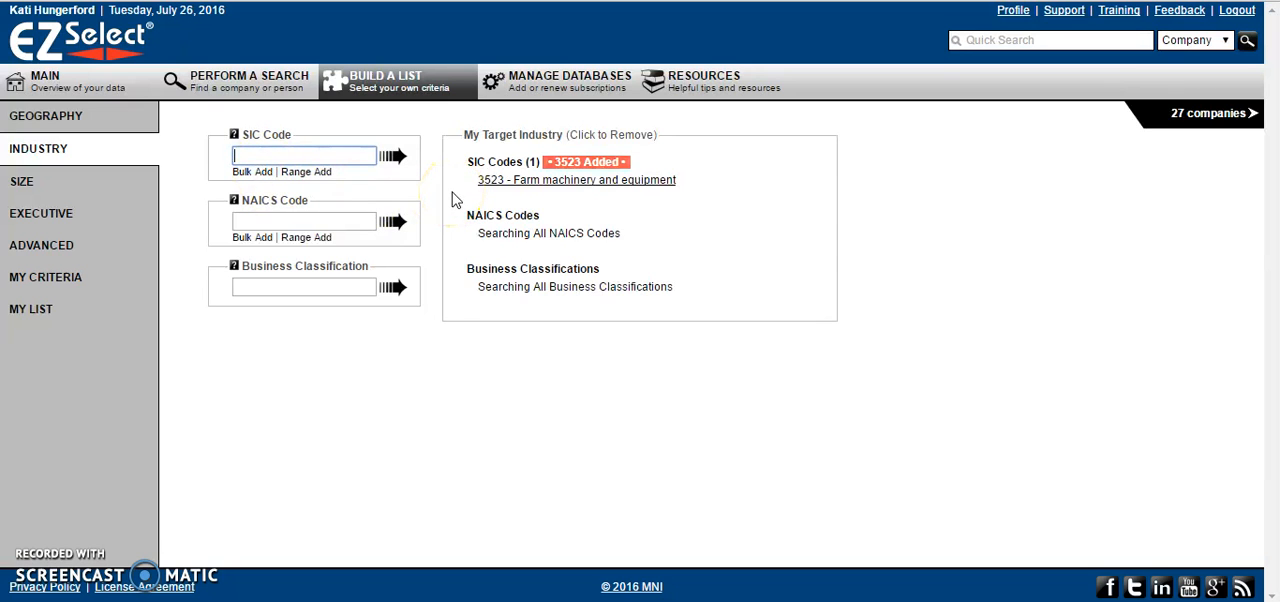
- Add the range of SIC codes from 3520 to 3540 to the target industry
click(251, 172)
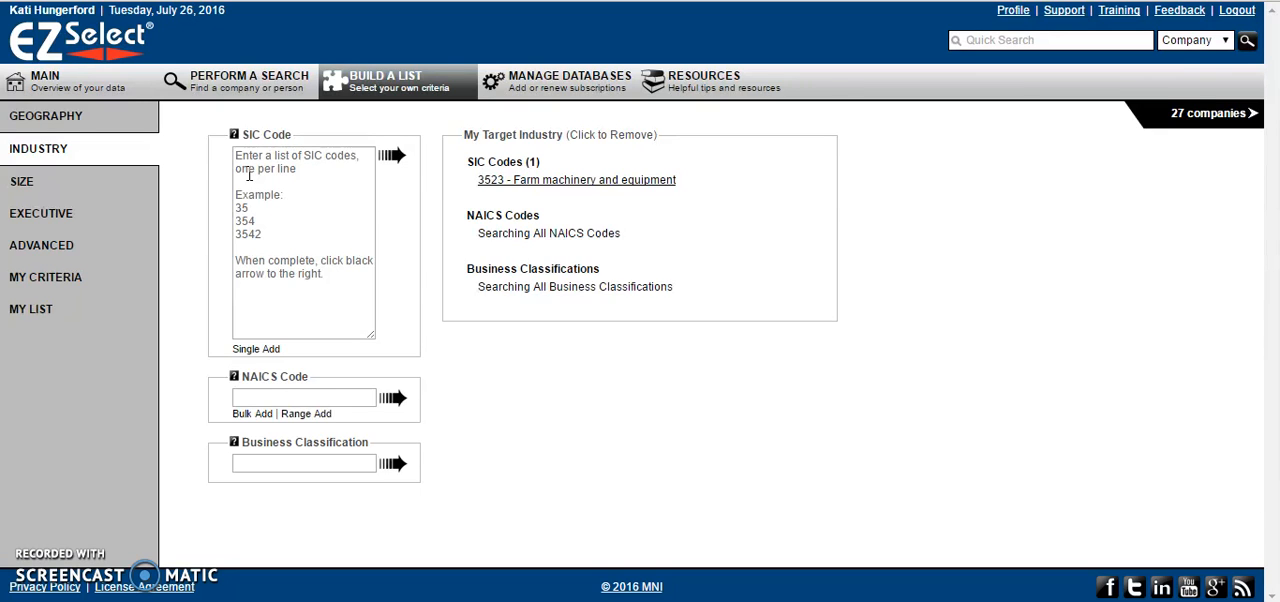
click(255, 348)
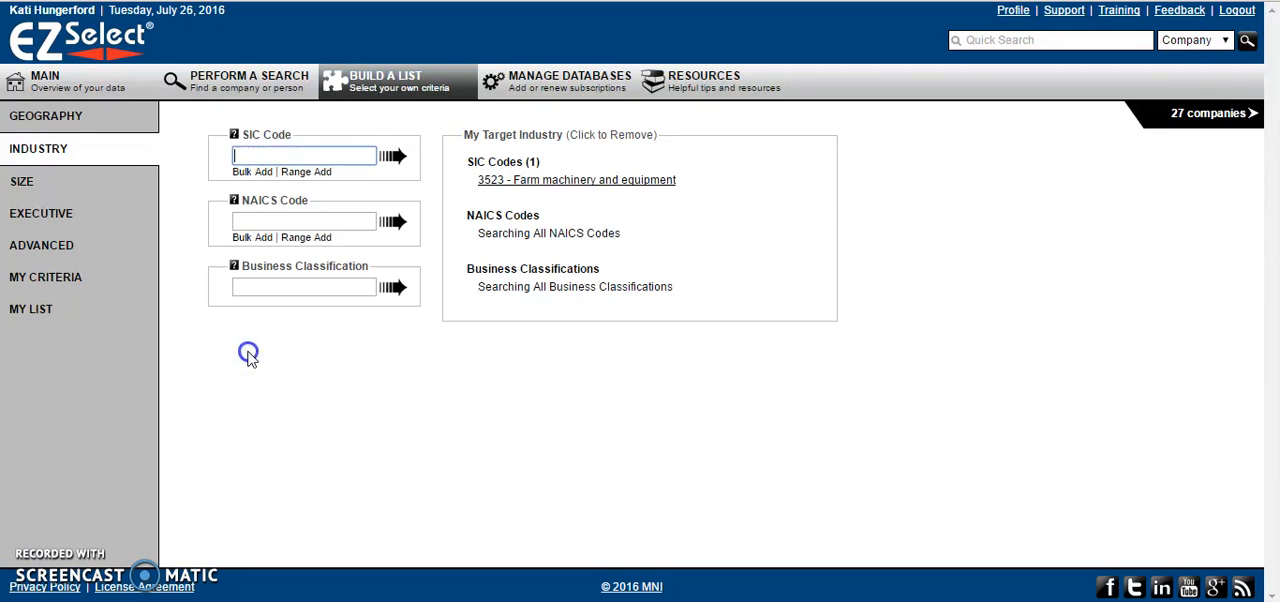
click(300, 172)
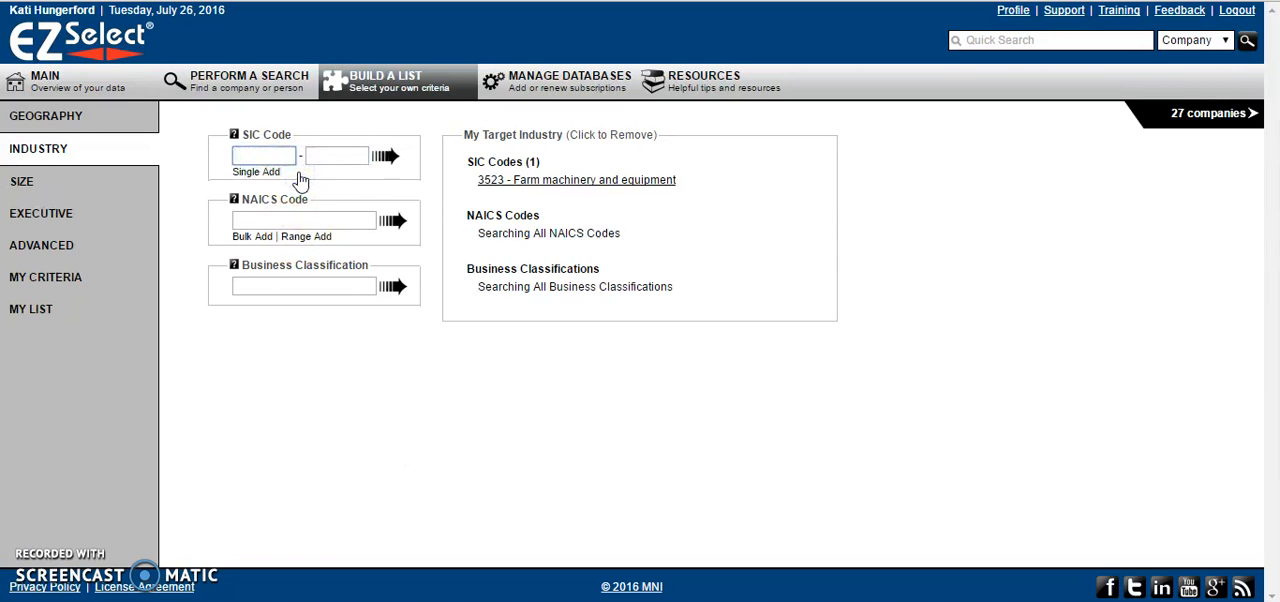
text(3520)
click(310, 142)
click(320, 152)
text(3540)
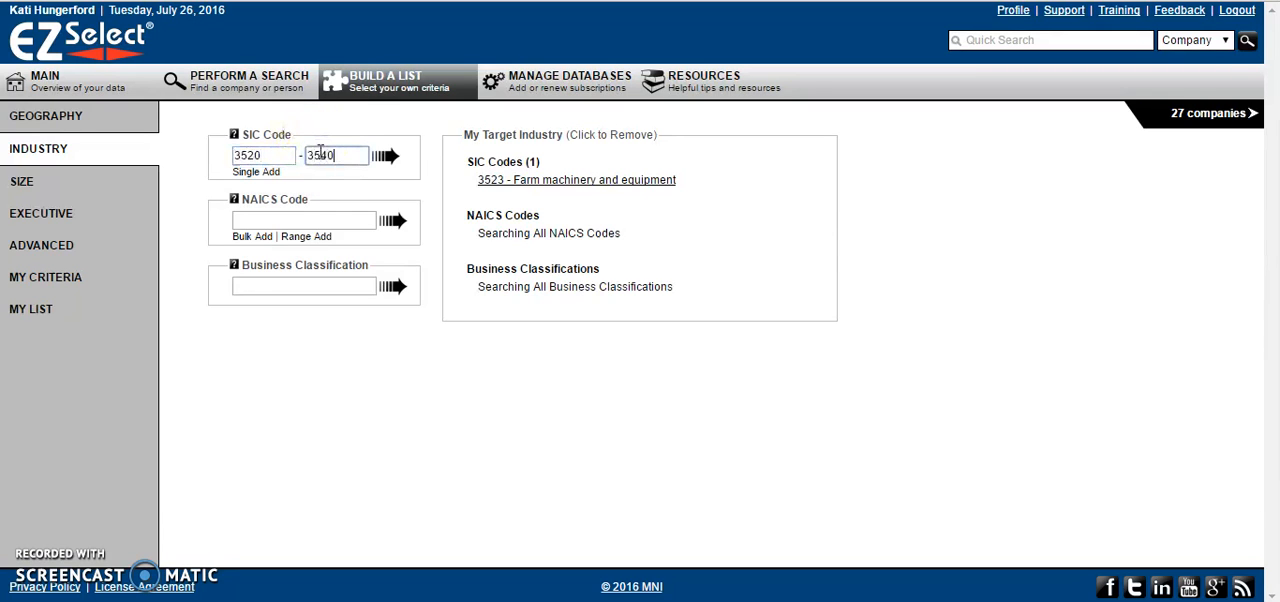
click(386, 156)
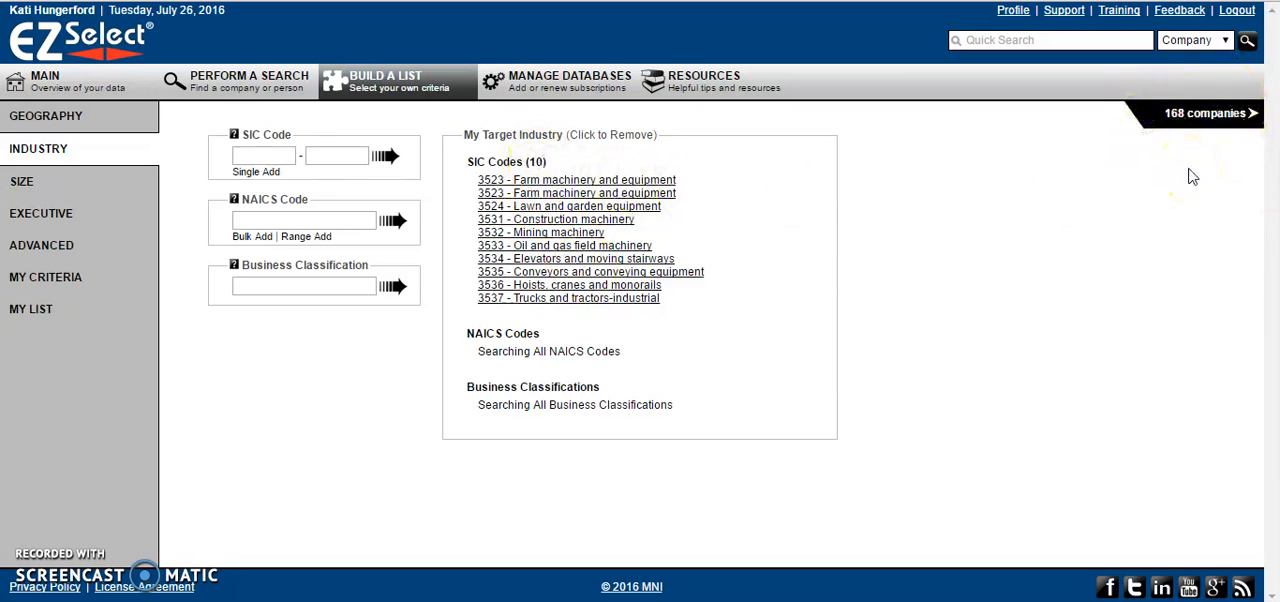
- Look up SIC codes by the keyword "furniture" in single-add mode and add 252 - Office furniture to the target industry
click(250, 172)
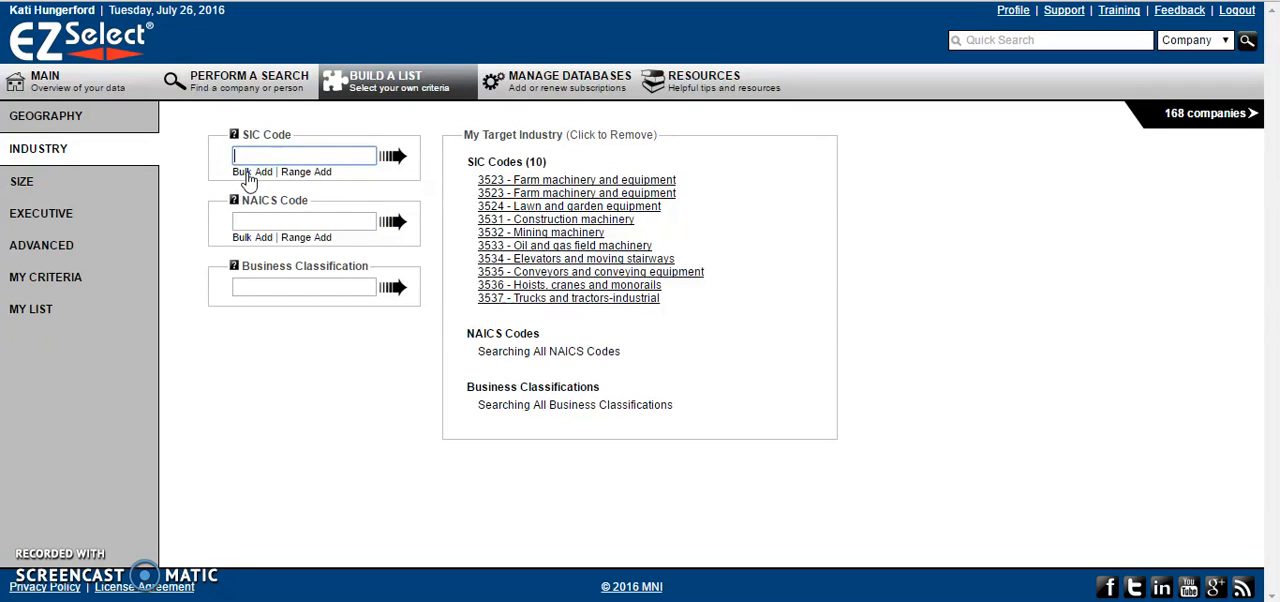
text(furn)
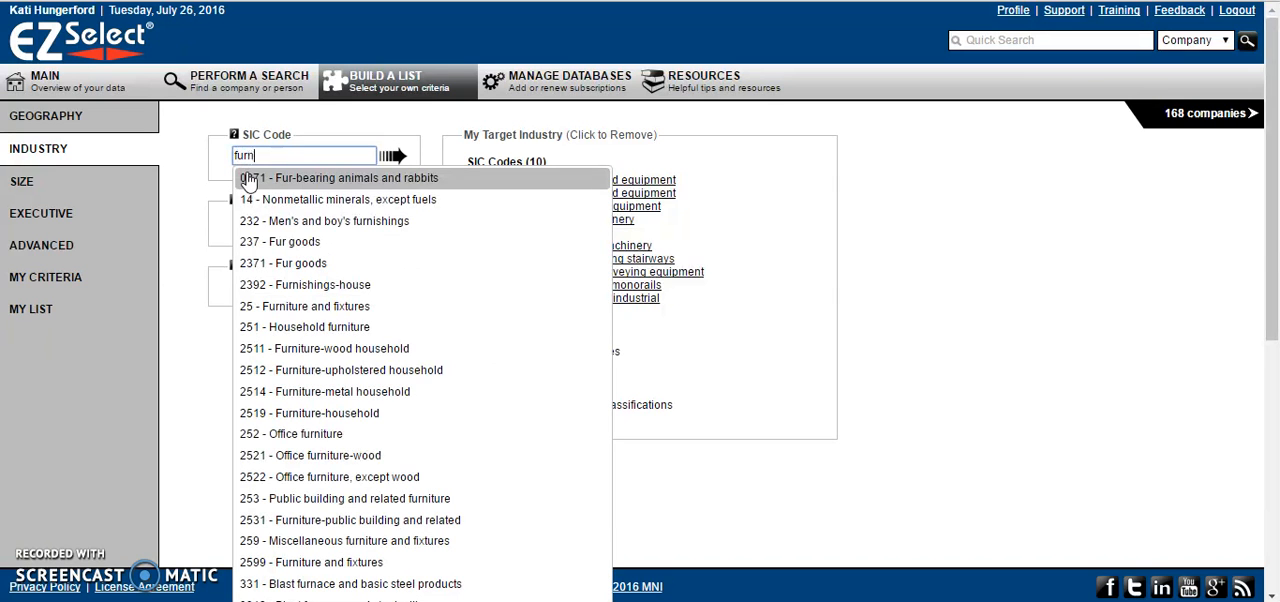
text(ture)
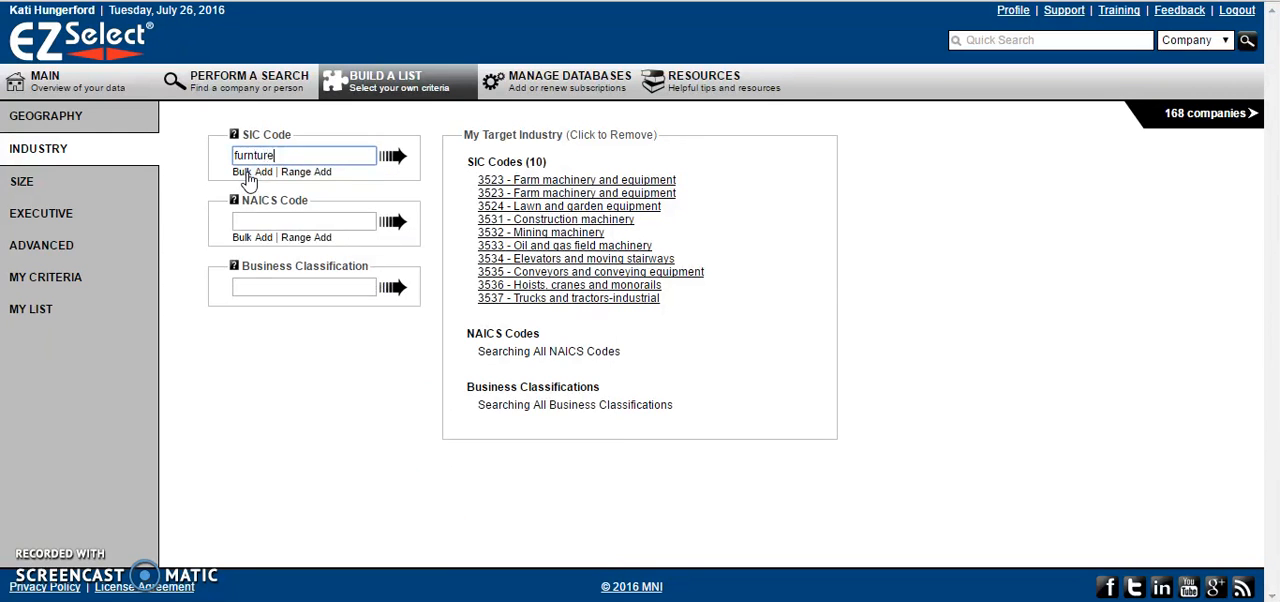
key(BackSpace)
key(BackSpace)
key(BackSpace)
key(BackSpace)
text(i)
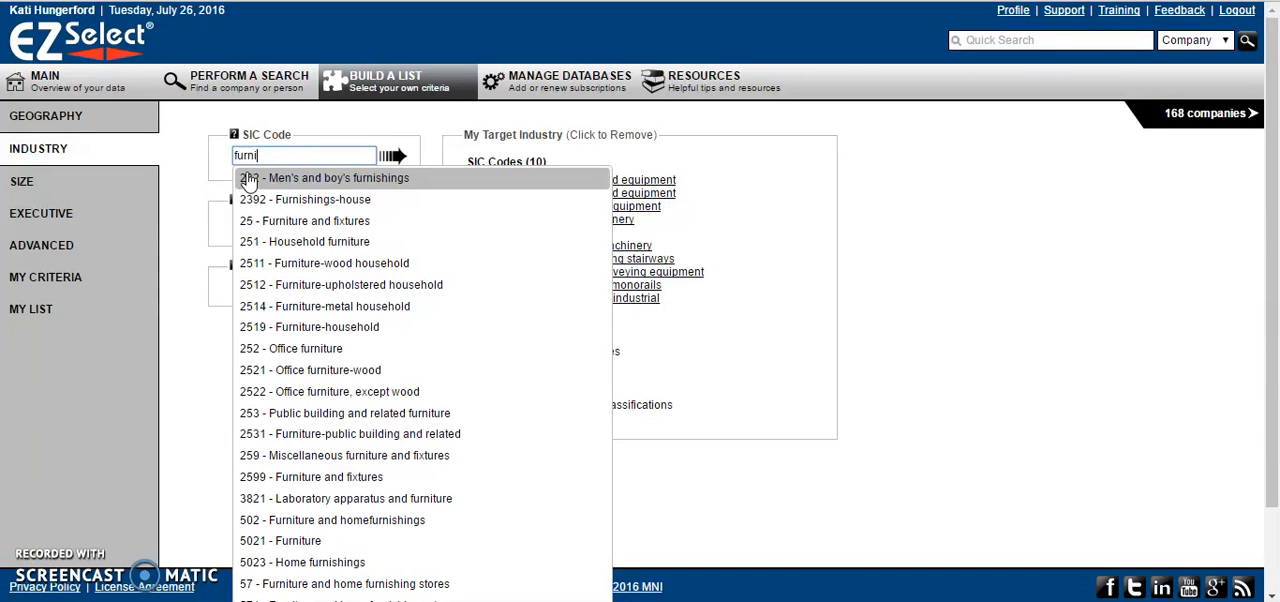
text(ture)
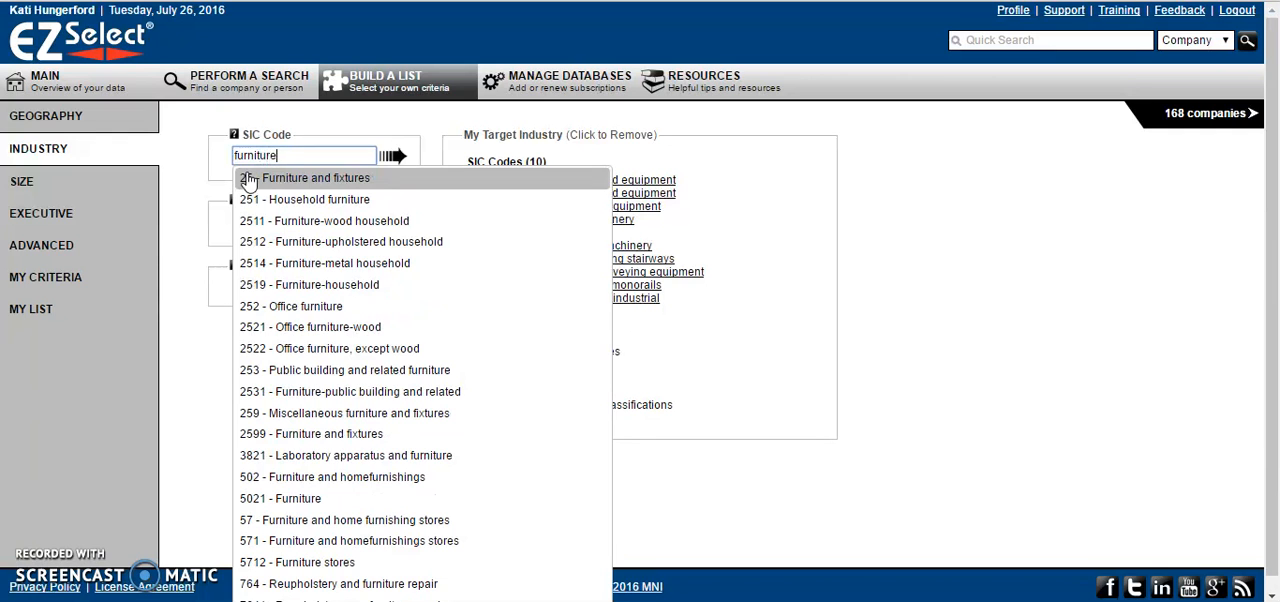
scroll(300, 438, down, 1)
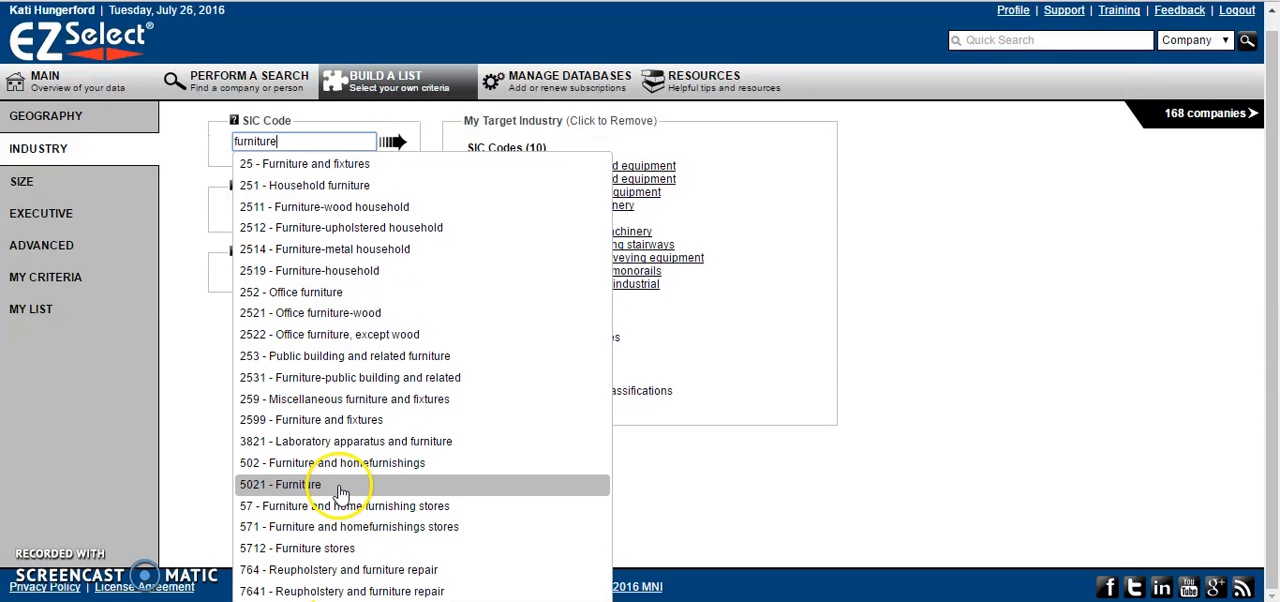
click(292, 291)
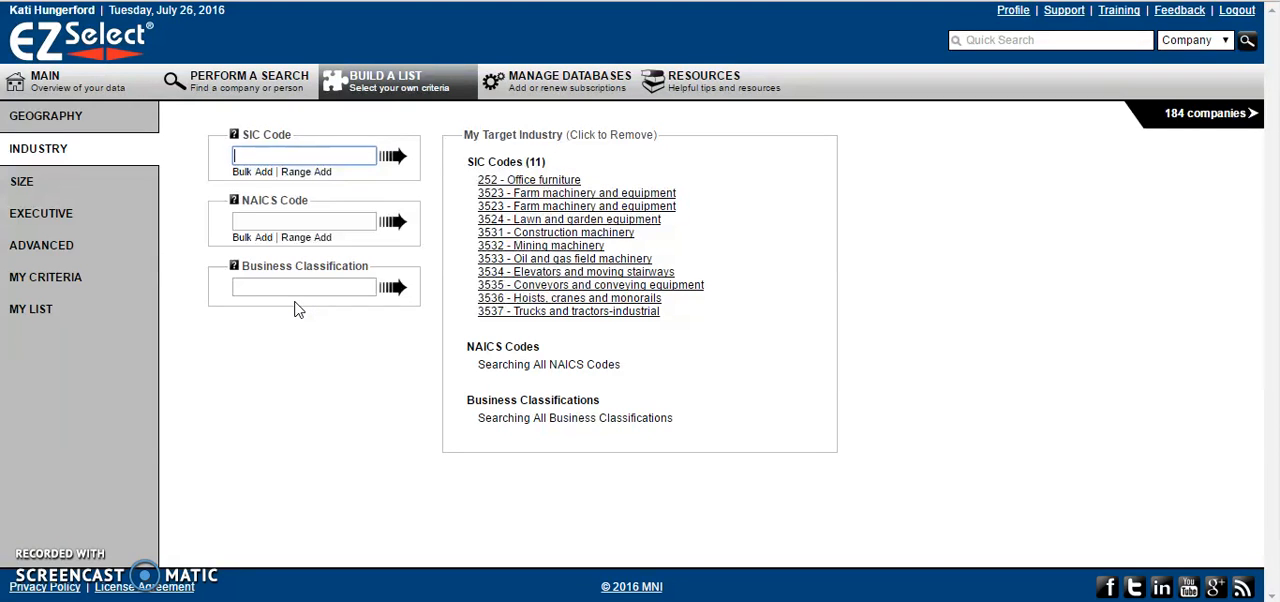
- Open the list's size criteria and view the available growth filter options without choosing one
click(24, 183)
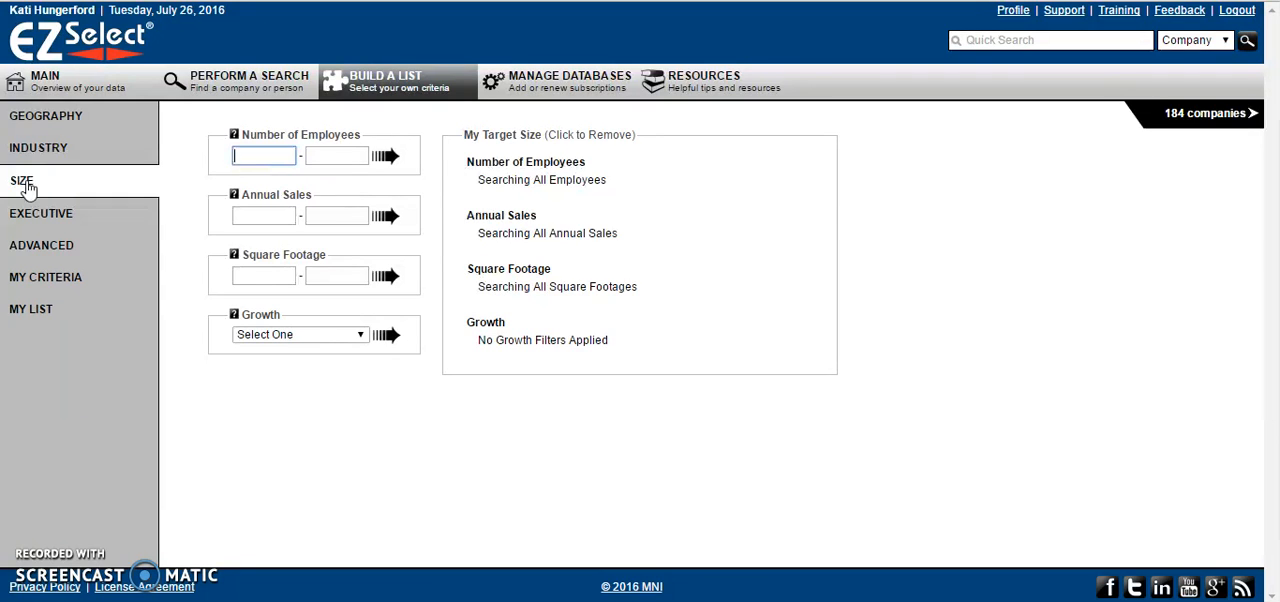
click(38, 188)
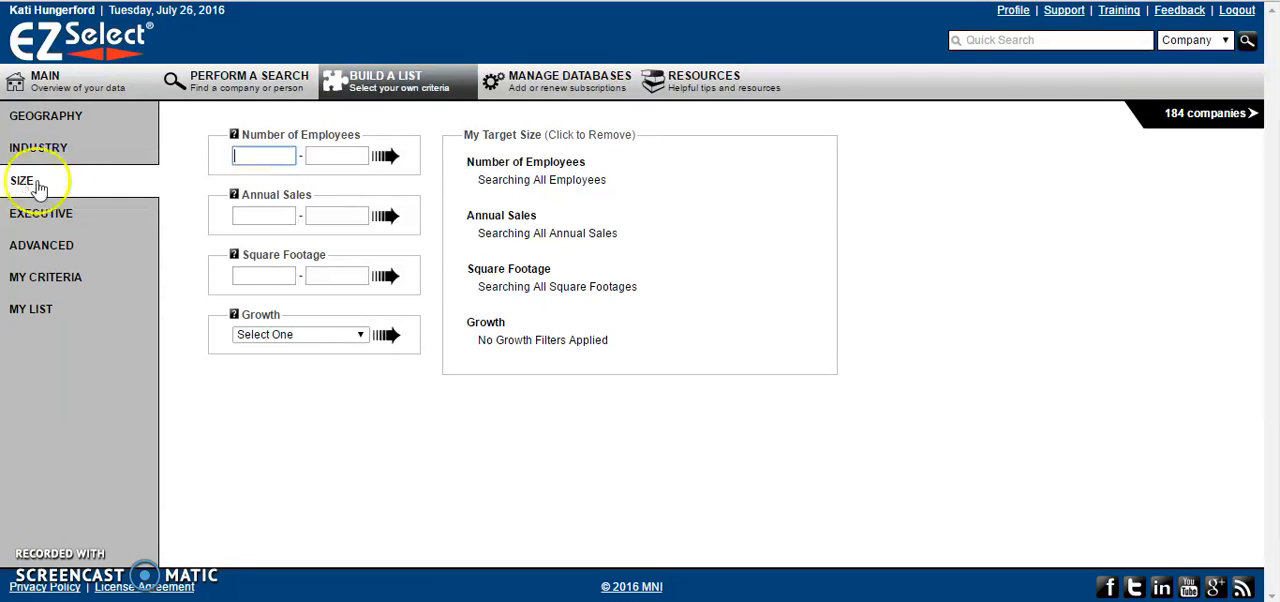
click(361, 337)
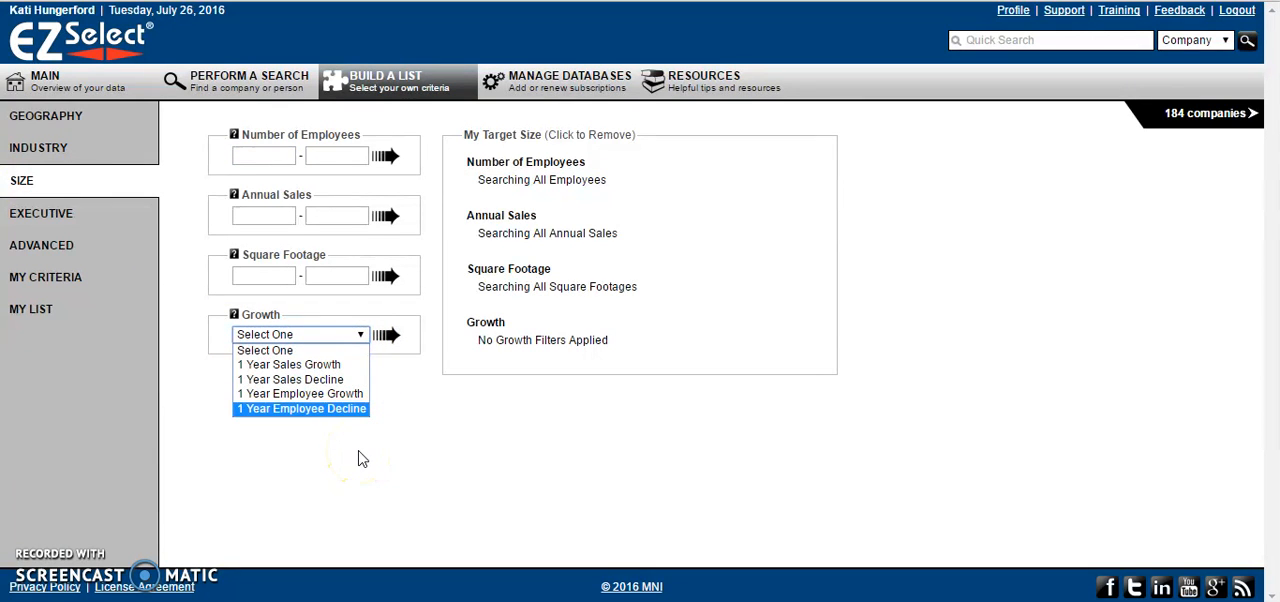
click(335, 334)
click(342, 143)
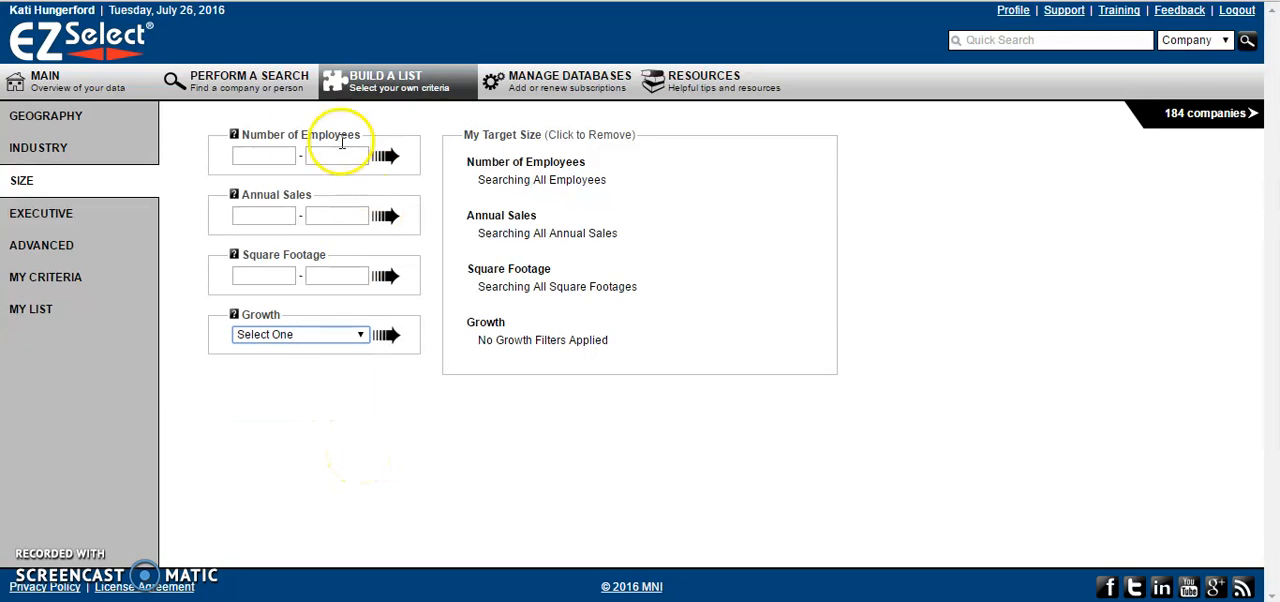
- Add a minimum of 20 employees, with no upper limit, to the list's target size
click(254, 155)
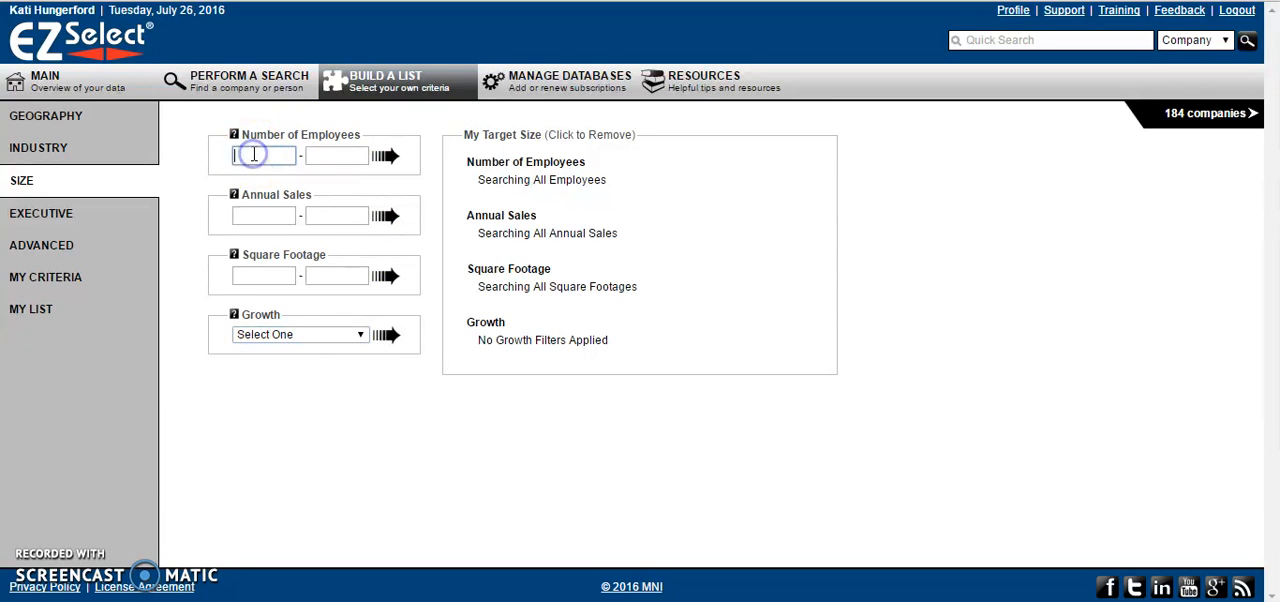
text(20)
click(340, 157)
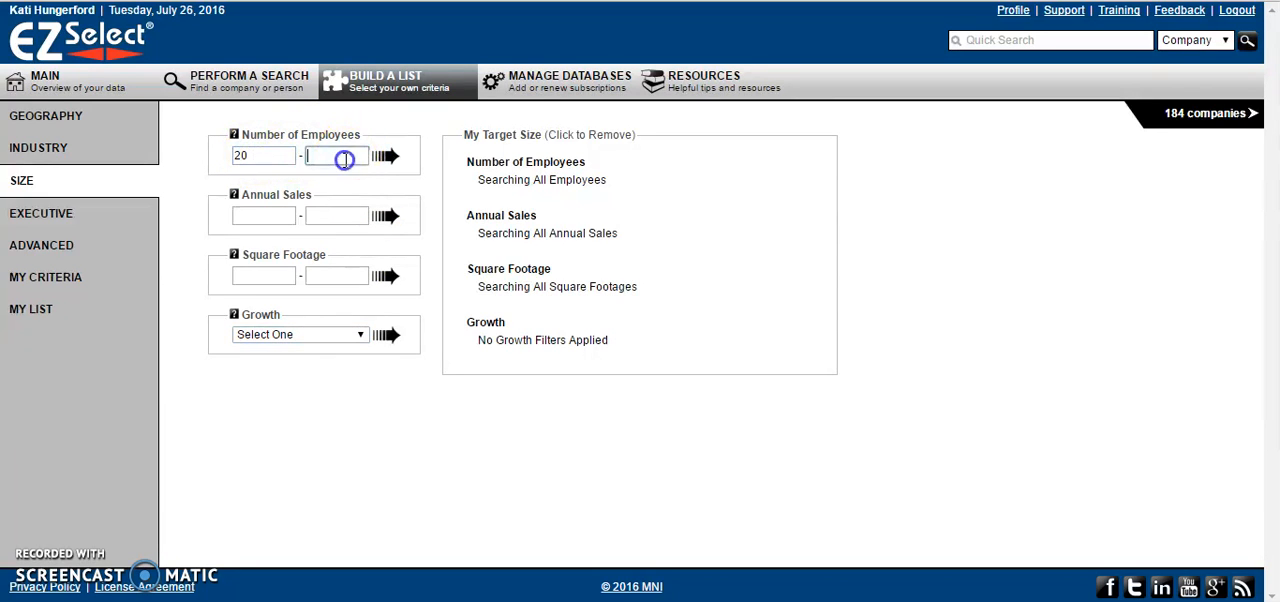
click(394, 160)
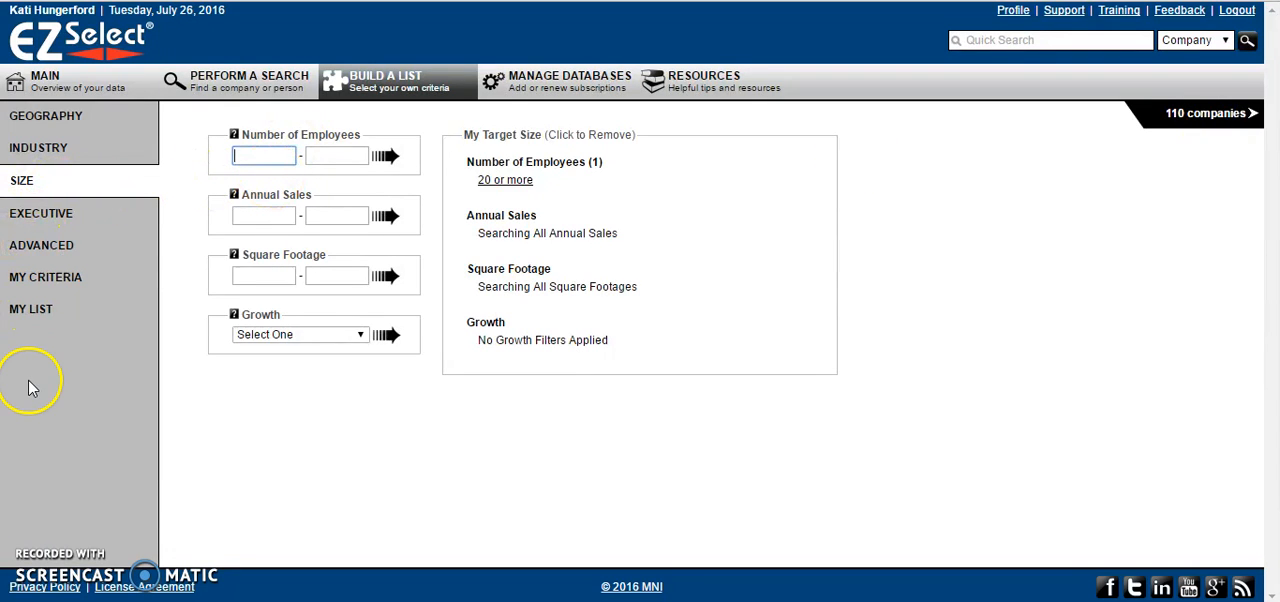
- Open the executive criteria and look through the available job functions without selecting one
click(54, 216)
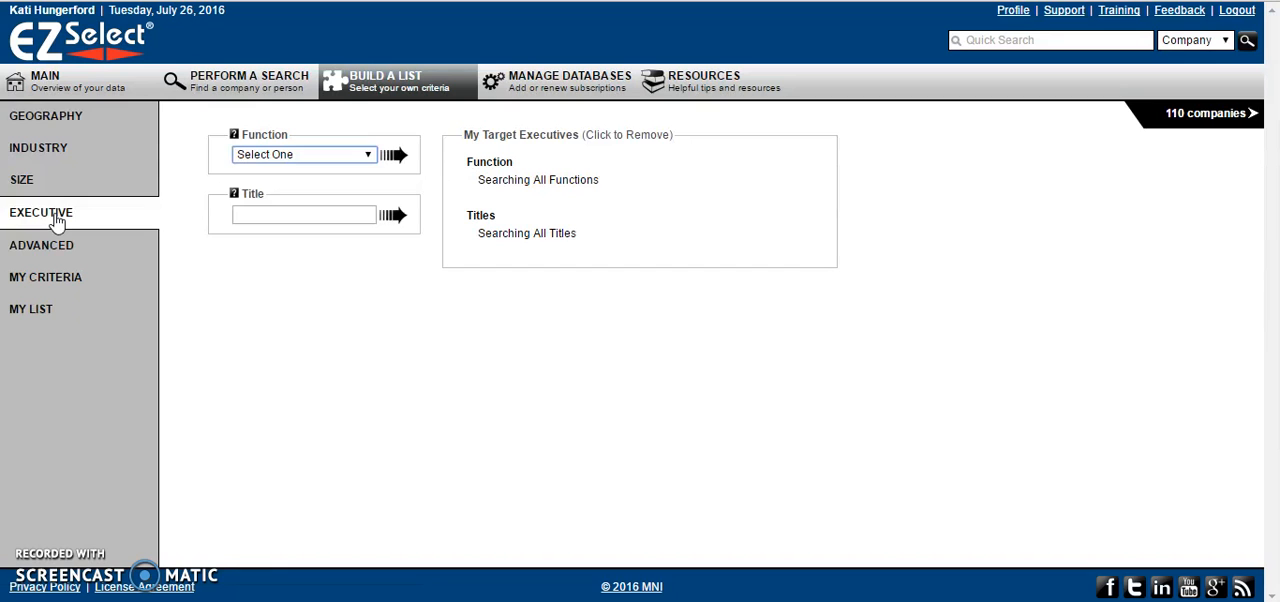
click(366, 155)
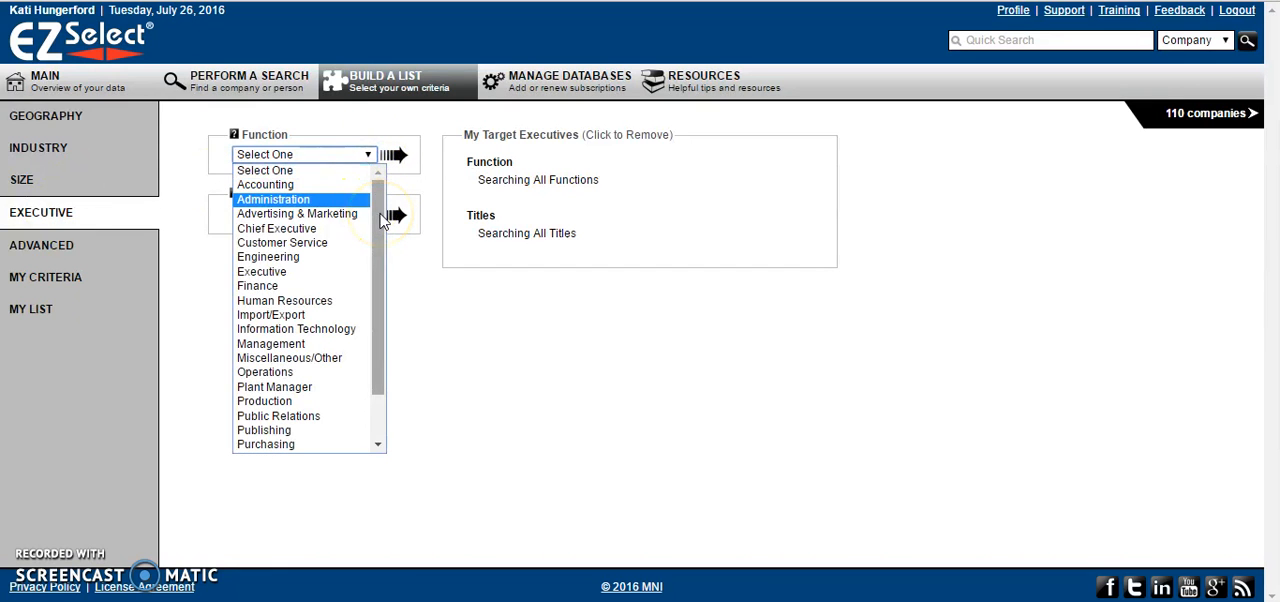
drag(379, 214, 380, 257)
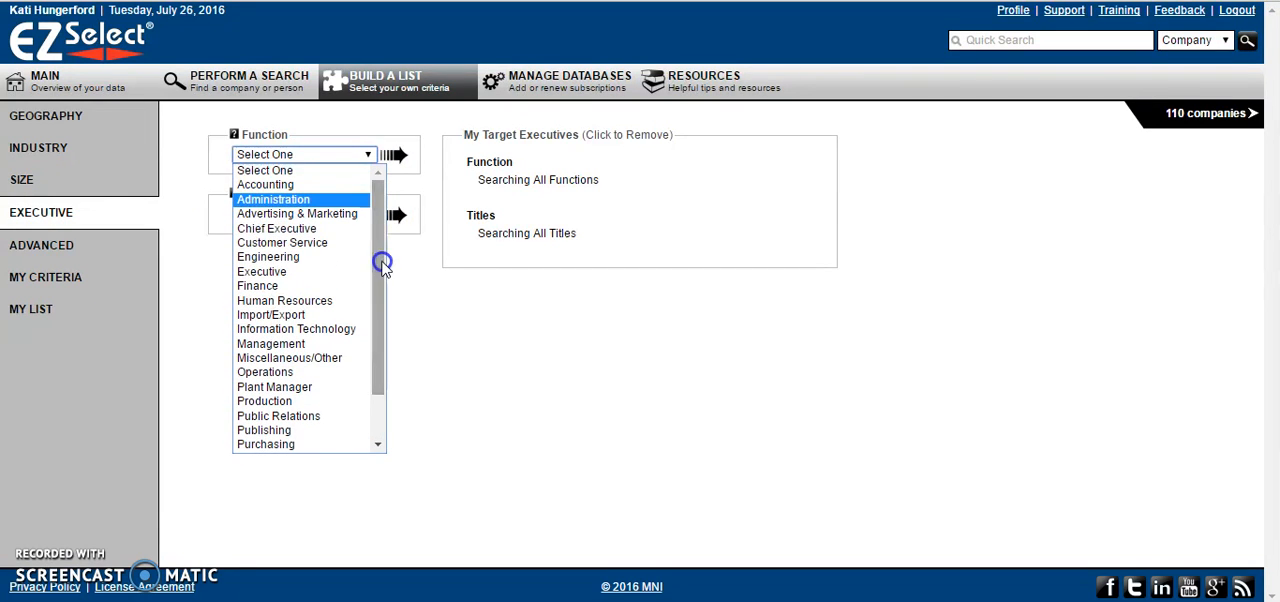
click(355, 170)
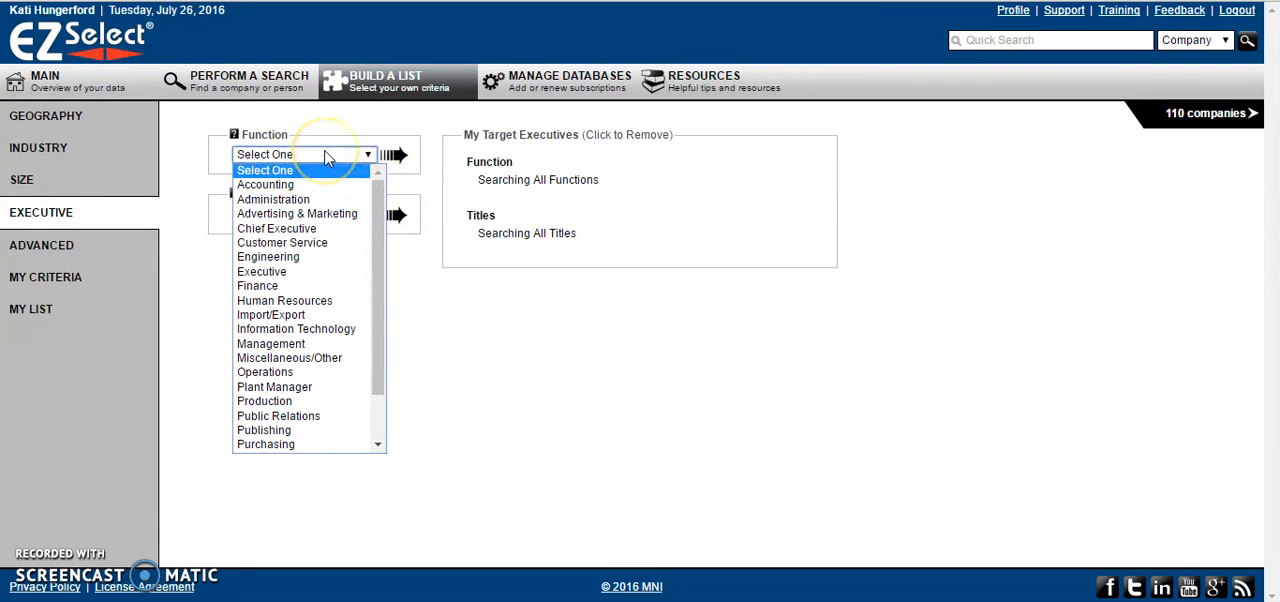
click(324, 156)
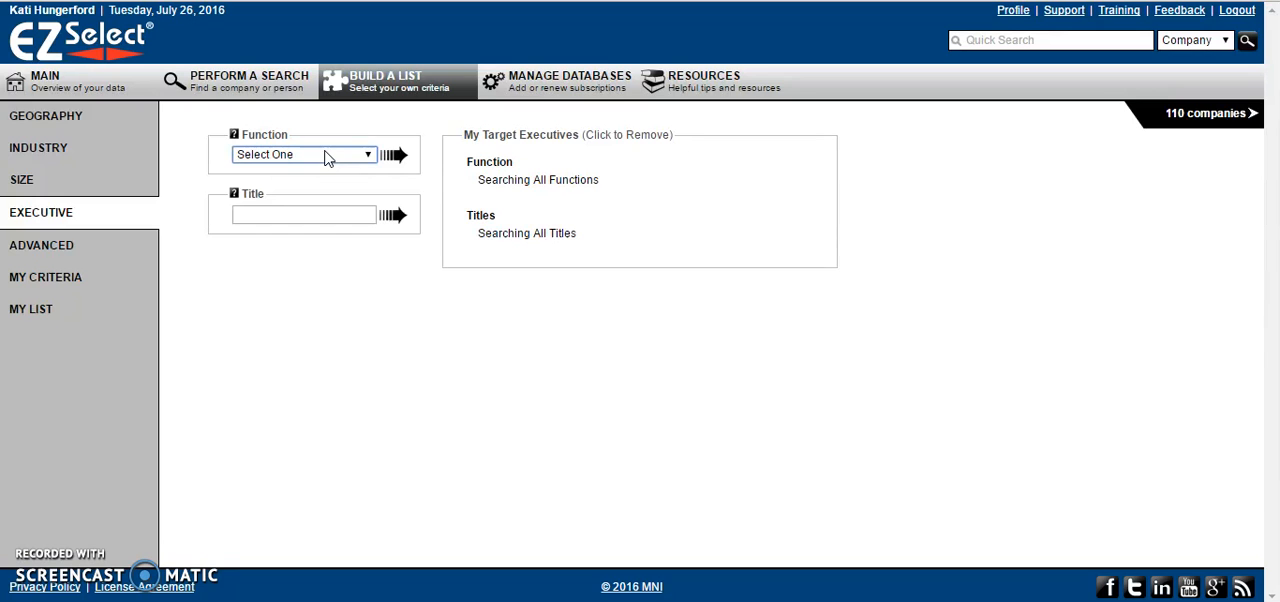
- Review the advanced criteria and set the SIC code search to All SIC Codes
click(42, 246)
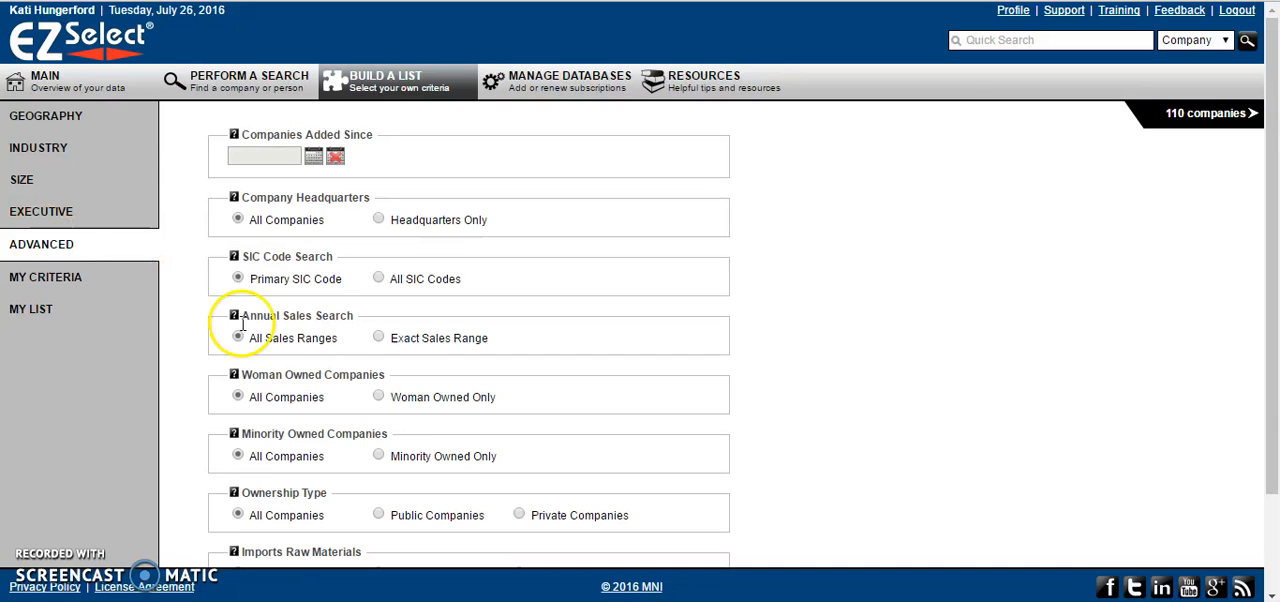
scroll(284, 420, down, 2)
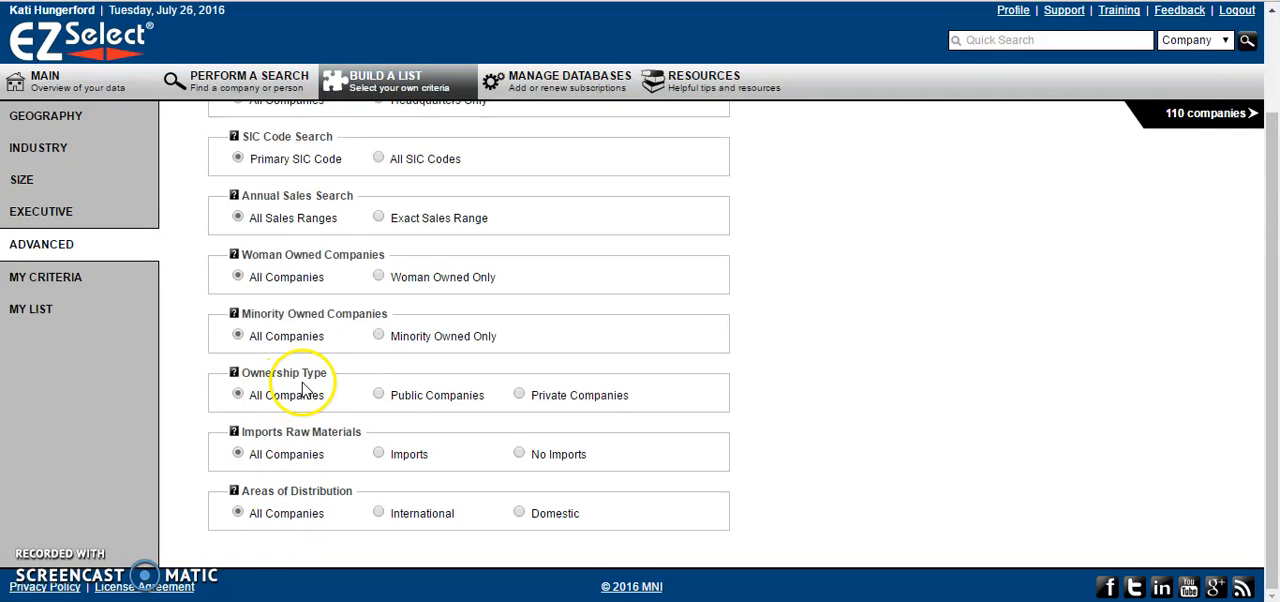
scroll(292, 330, up, 1)
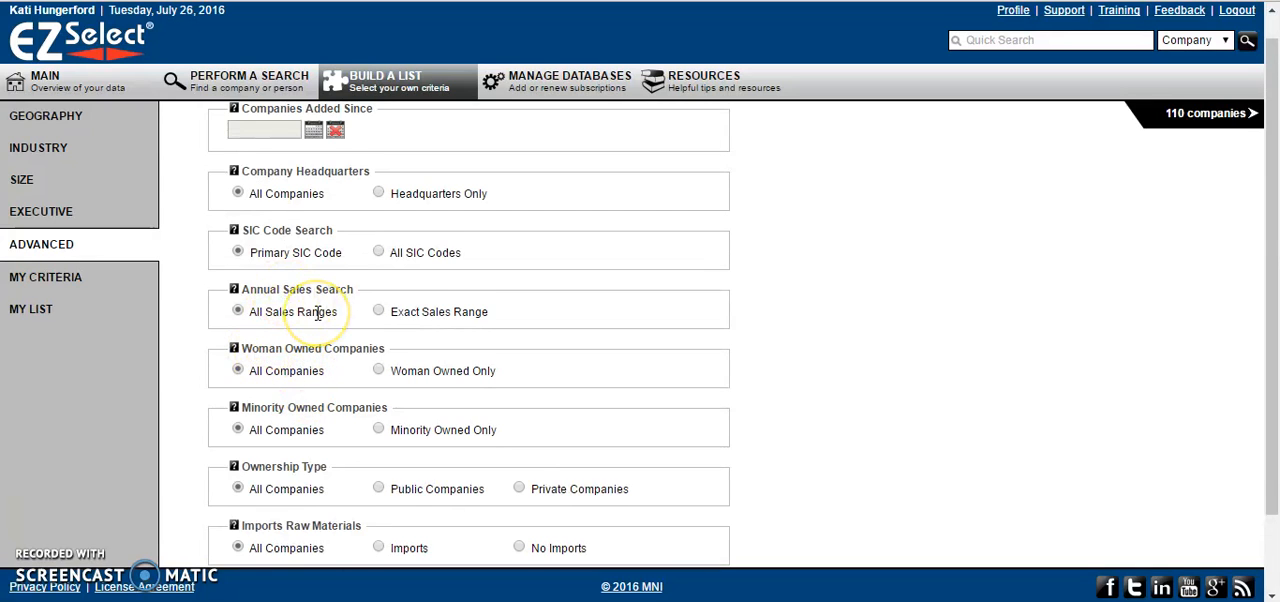
scroll(317, 312, up, 1)
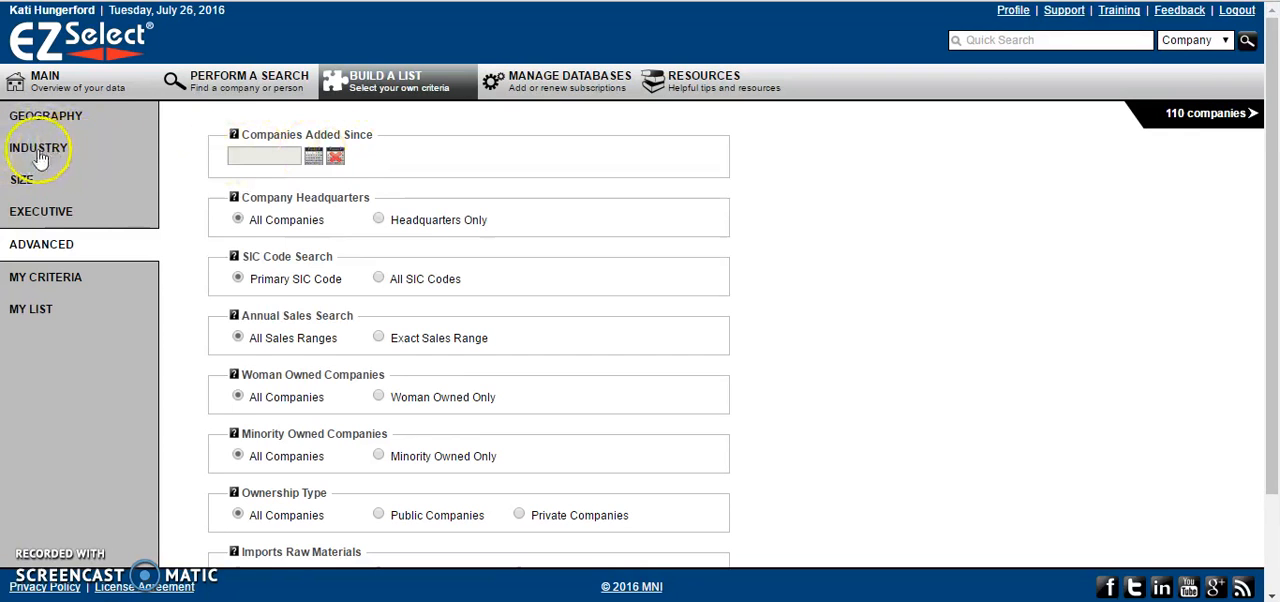
click(379, 279)
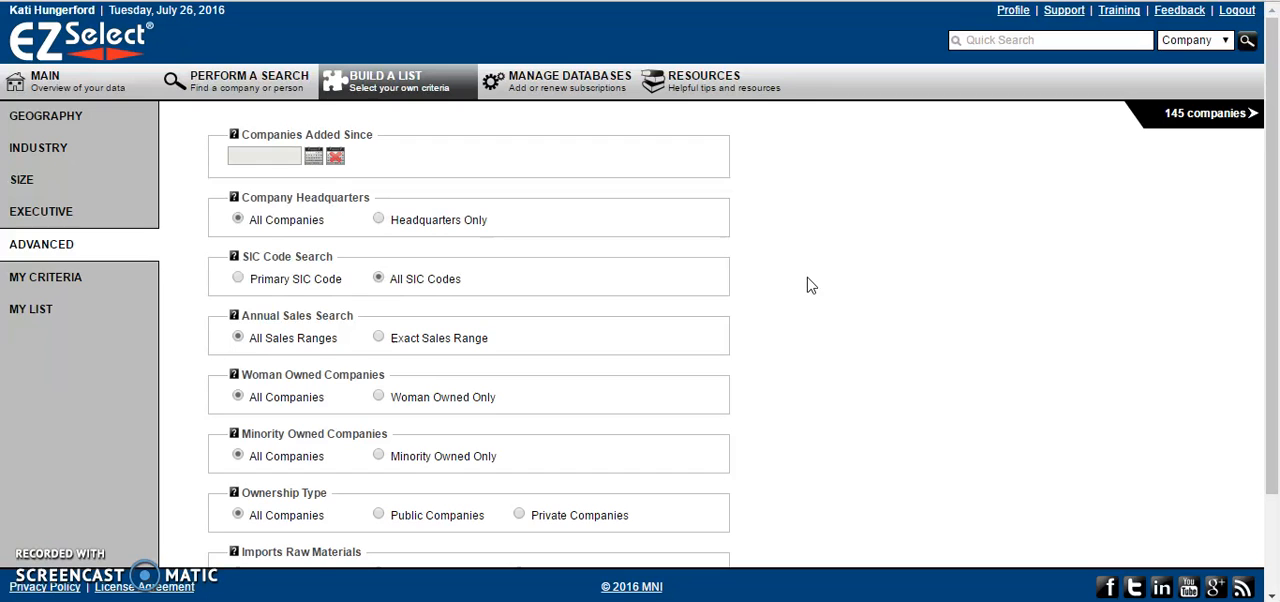
- Review the summary of all selected geography, industry, size and executive criteria for the list
click(50, 281)
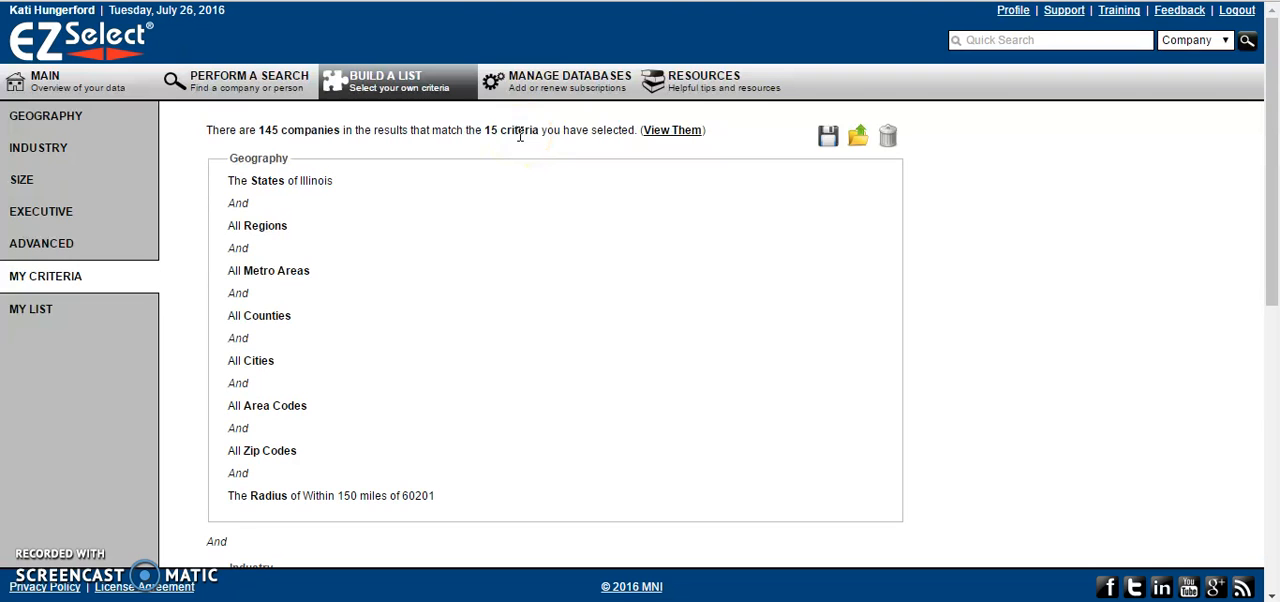
scroll(469, 271, down, 1)
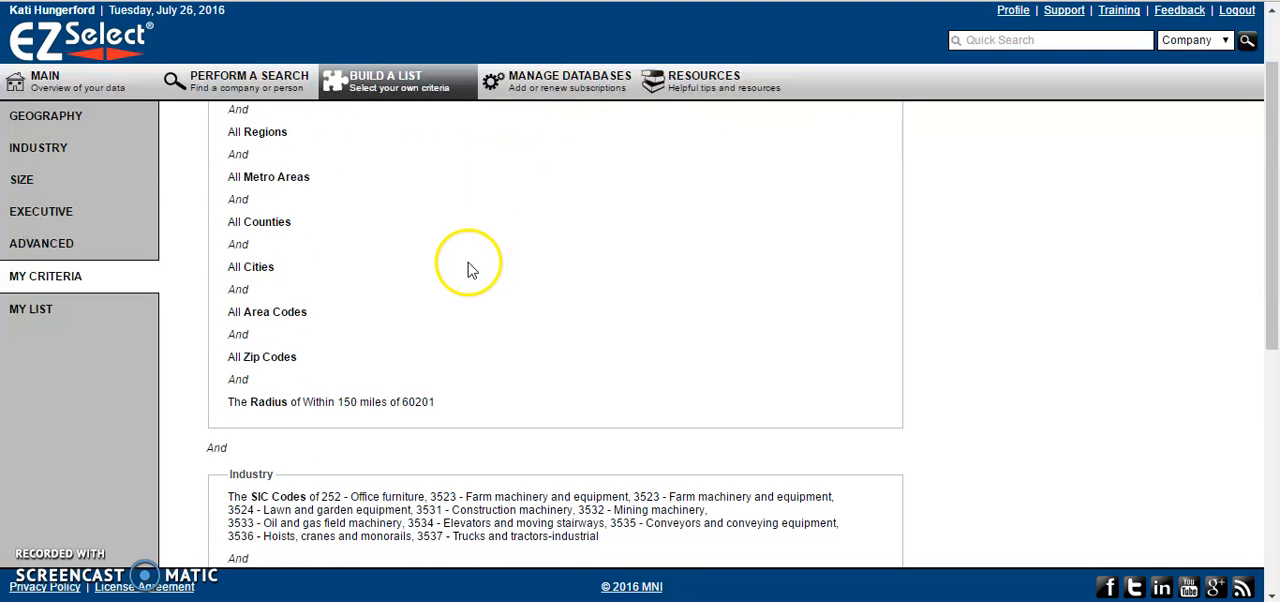
scroll(553, 284, down, 5)
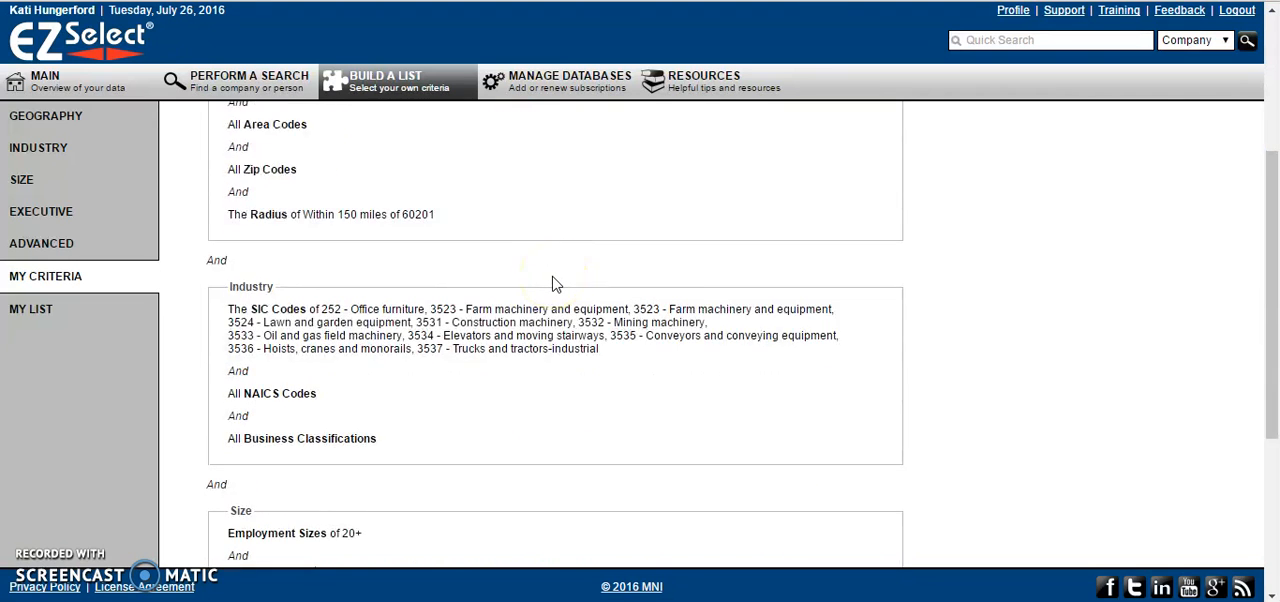
scroll(556, 284, down, 1)
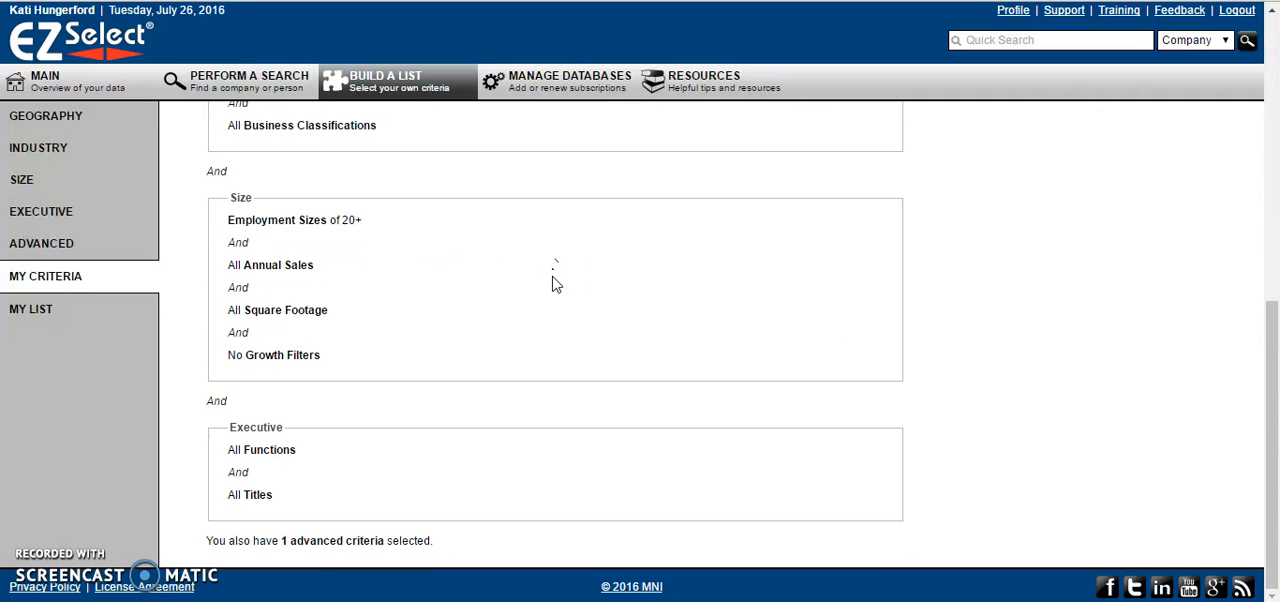
scroll(556, 284, up, 7)
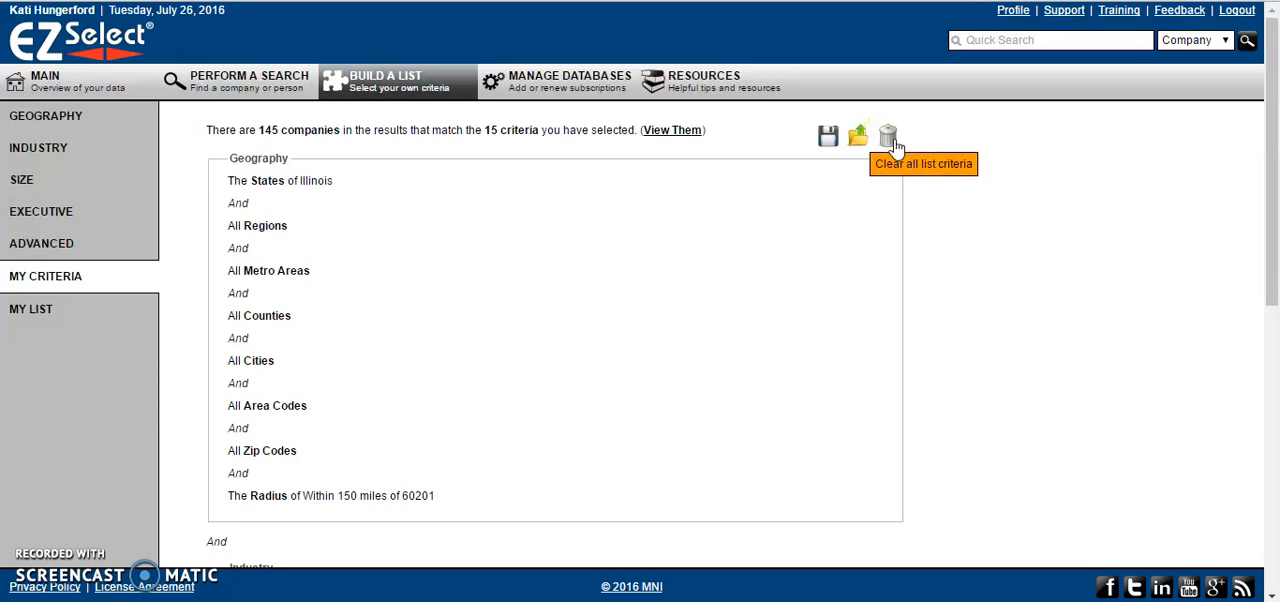
- Save the current list criteria under the name "List 2016"
click(826, 136)
text(List)
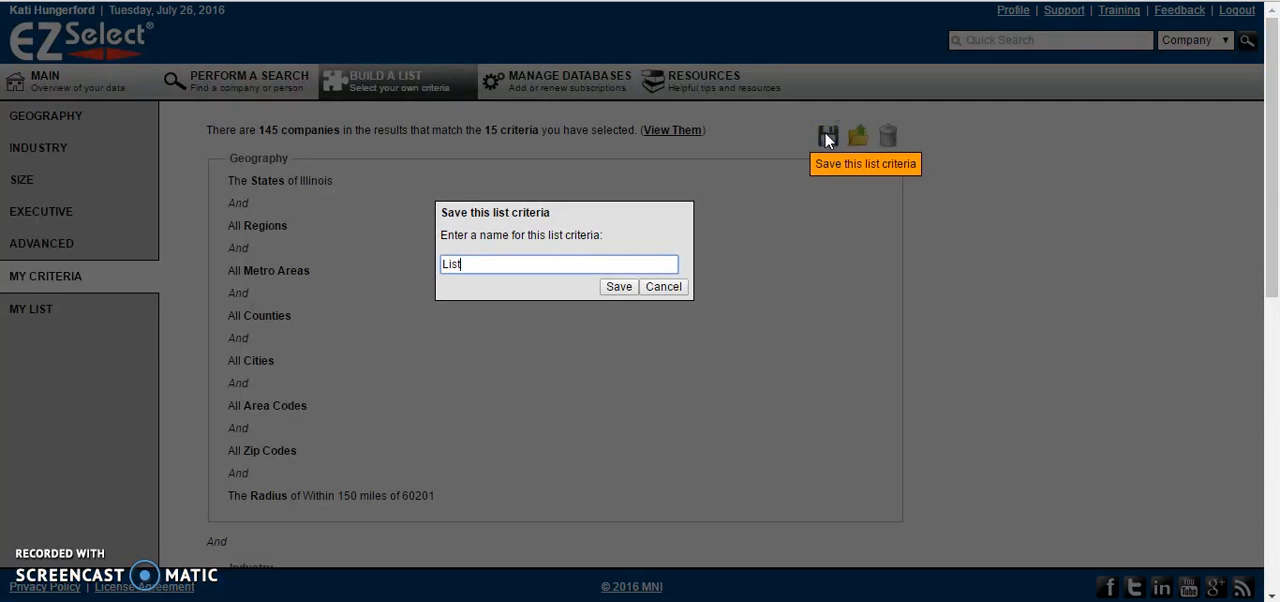
text(2016)
click(619, 287)
click(666, 256)
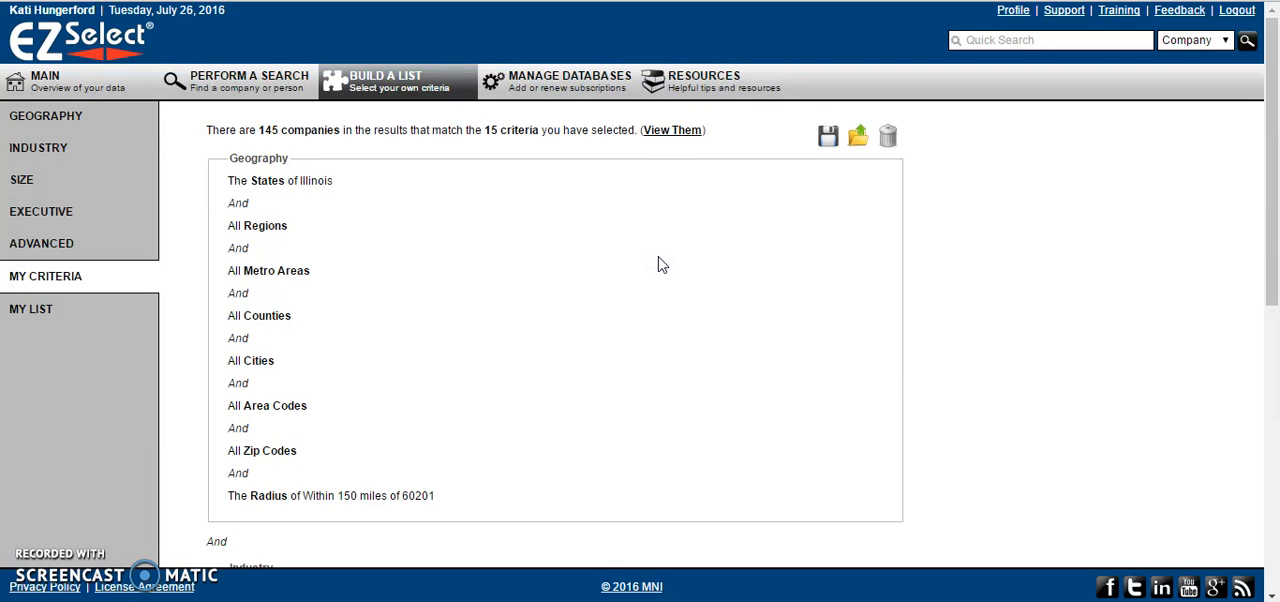
- Open the list of companies matching the criteria and sort it by city
click(15, 314)
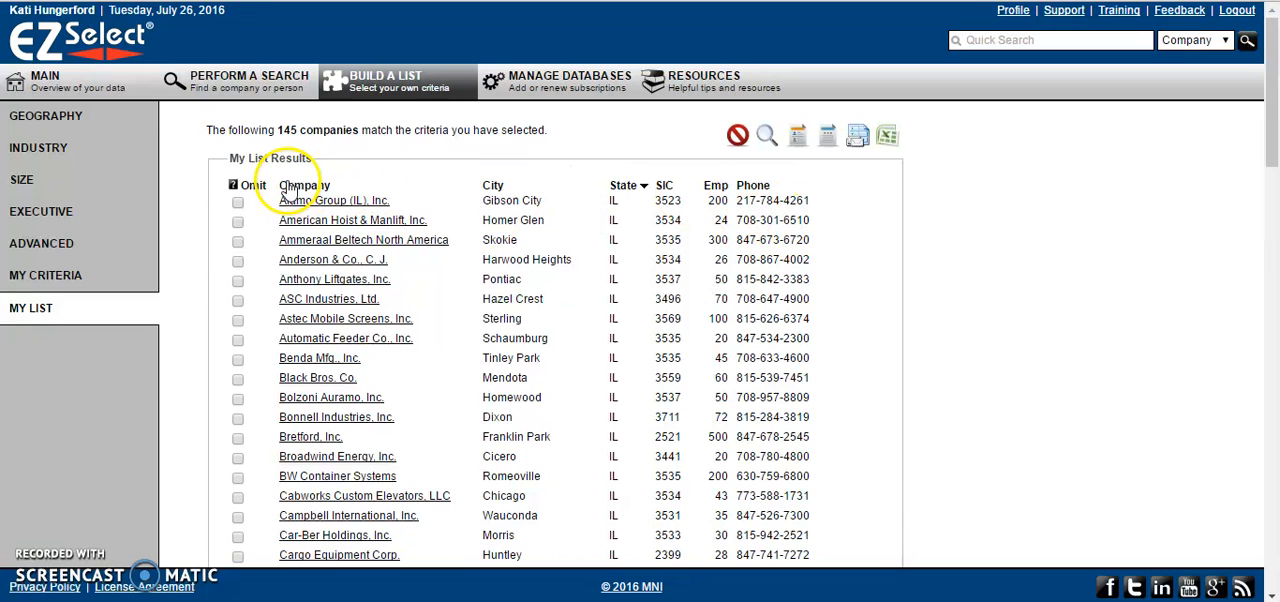
click(493, 187)
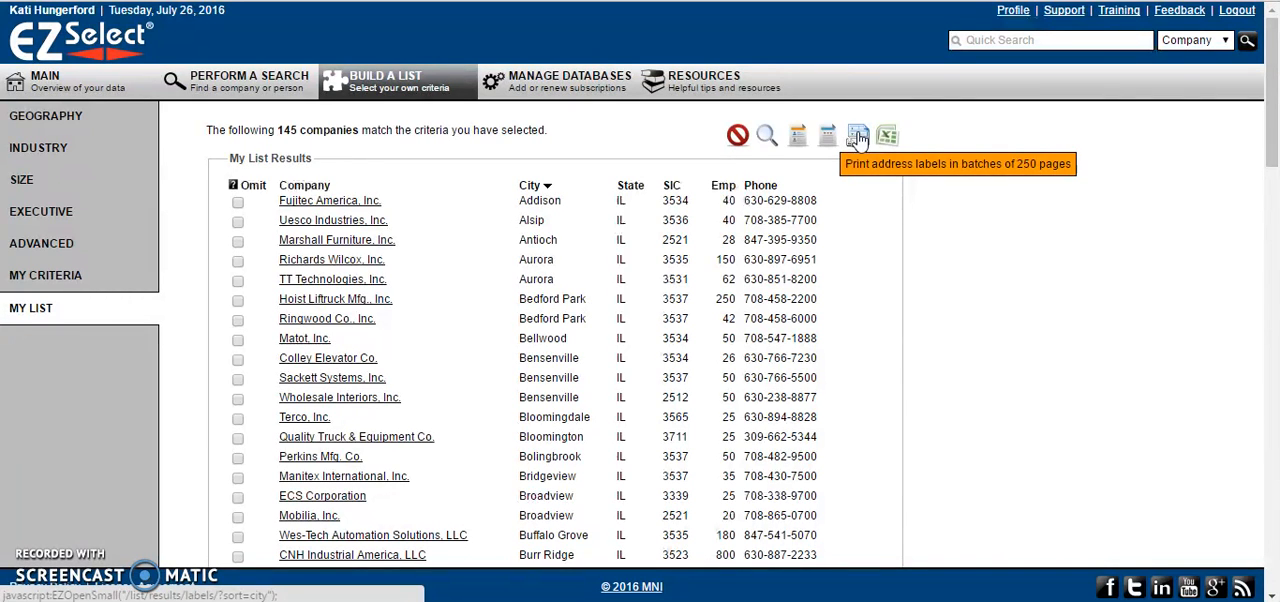
click(826, 141)
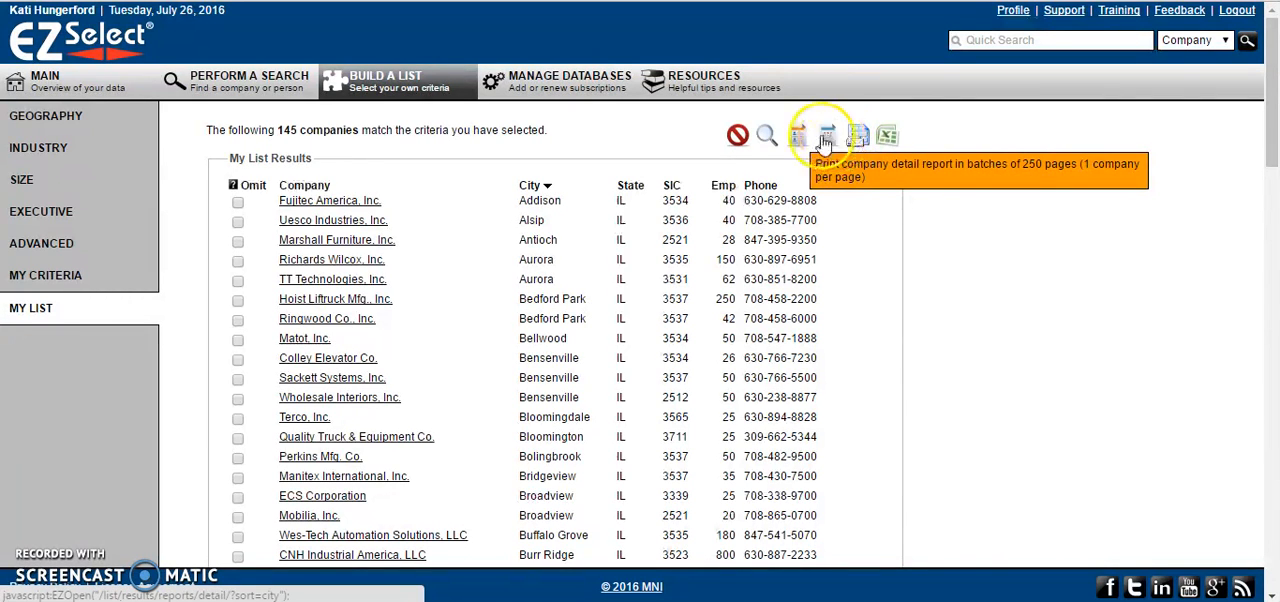
click(772, 136)
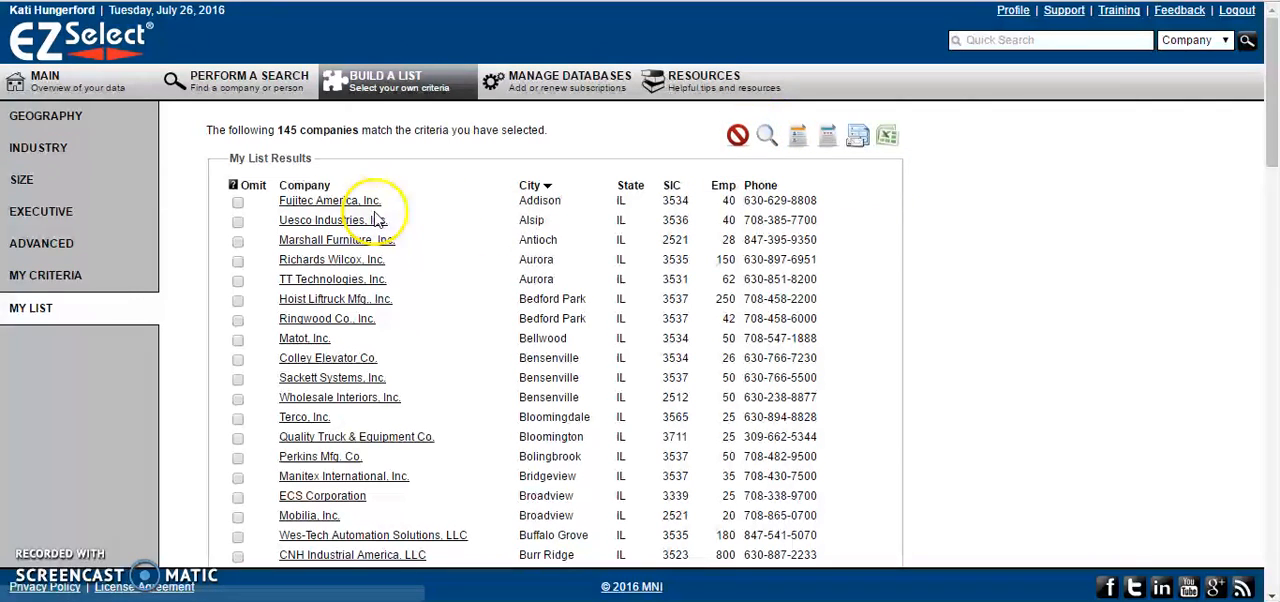
- Mark the first six companies in the list results, Fujitec America through Hoist Liftruck Mfg., as omitted
click(238, 202)
click(238, 221)
click(238, 242)
click(238, 261)
click(238, 281)
click(238, 300)
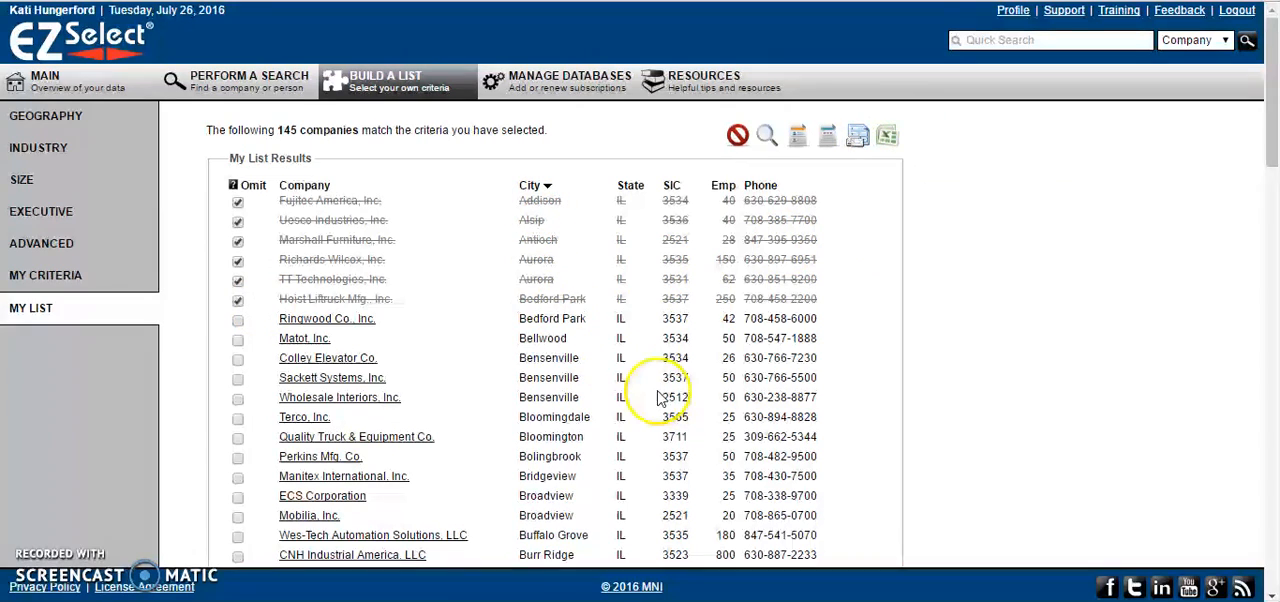
- Clear the omit marks from the first six companies in the list results
click(237, 298)
click(237, 279)
click(237, 260)
click(237, 240)
click(237, 220)
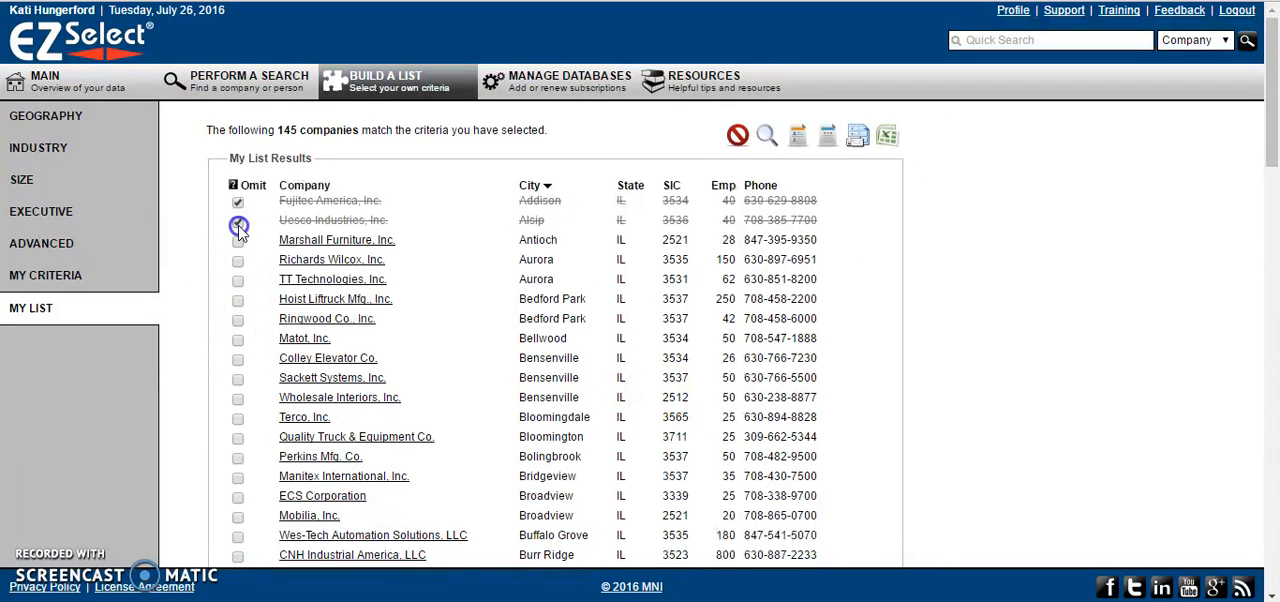
click(238, 202)
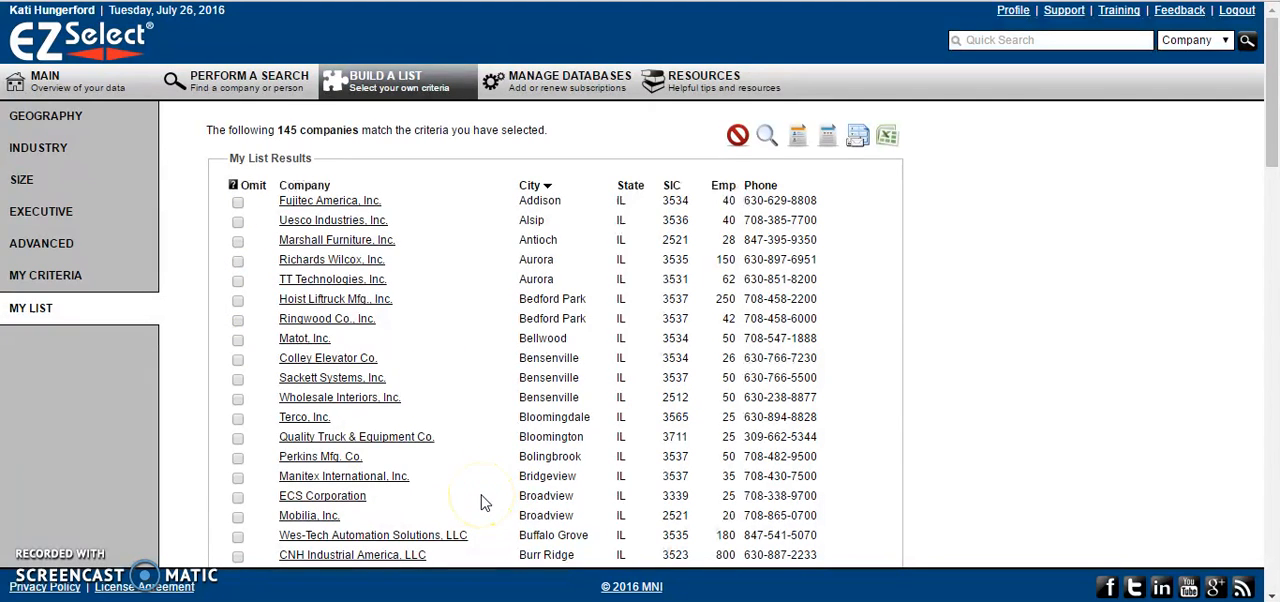
- Switch to the company name search and search for "Waupaca Foundry"
click(254, 89)
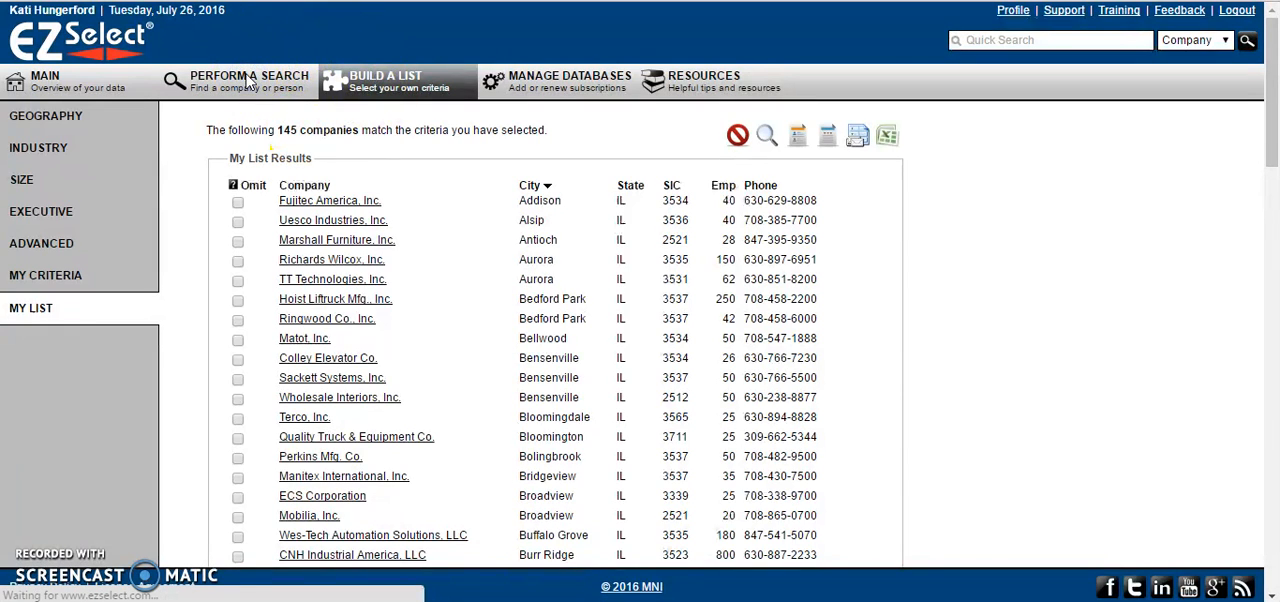
click(268, 178)
click(264, 171)
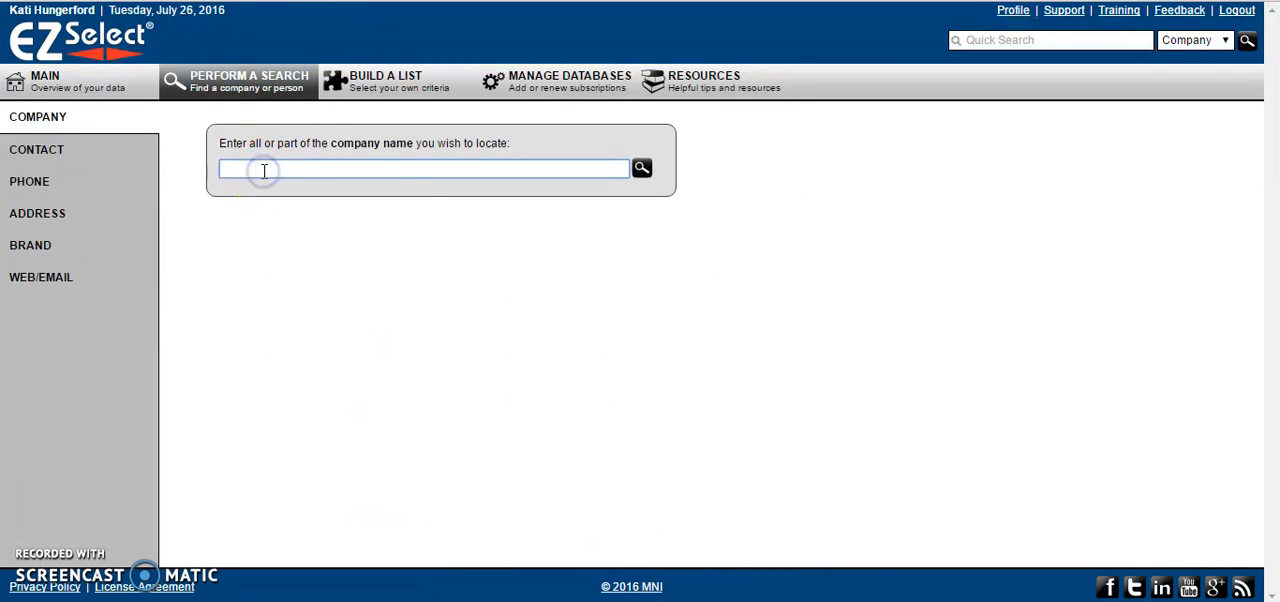
text(Waupaca Foundry)
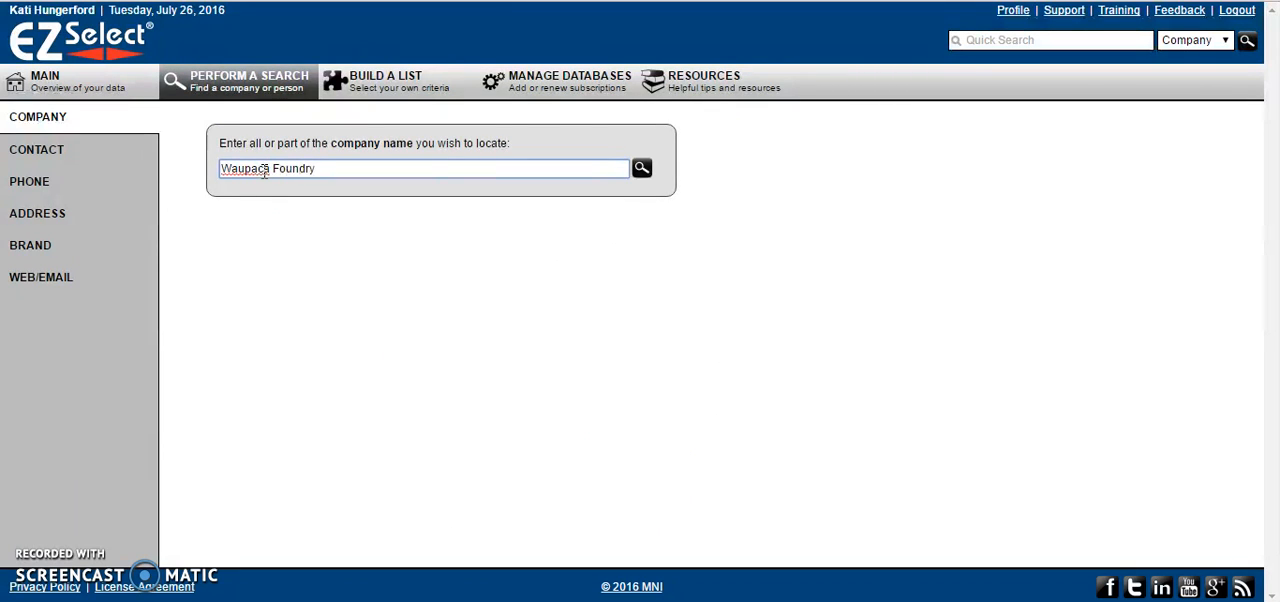
click(641, 169)
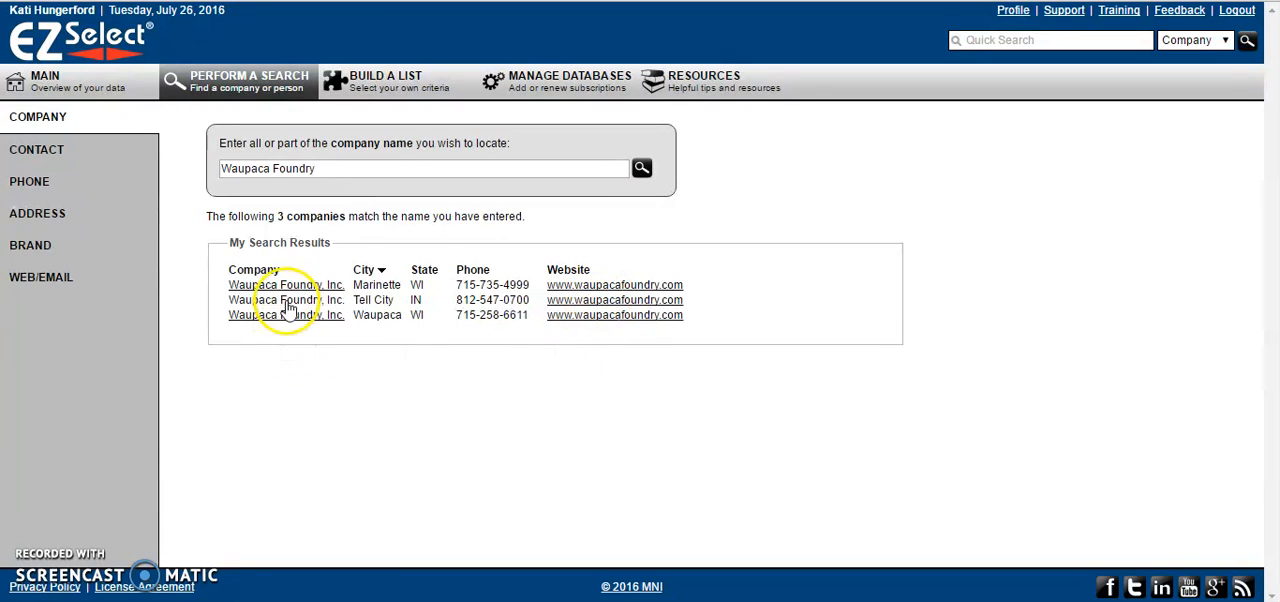
- Open the profile of the Waupaca Foundry location in Waupaca, WI, and review its company, product and executive information
click(309, 318)
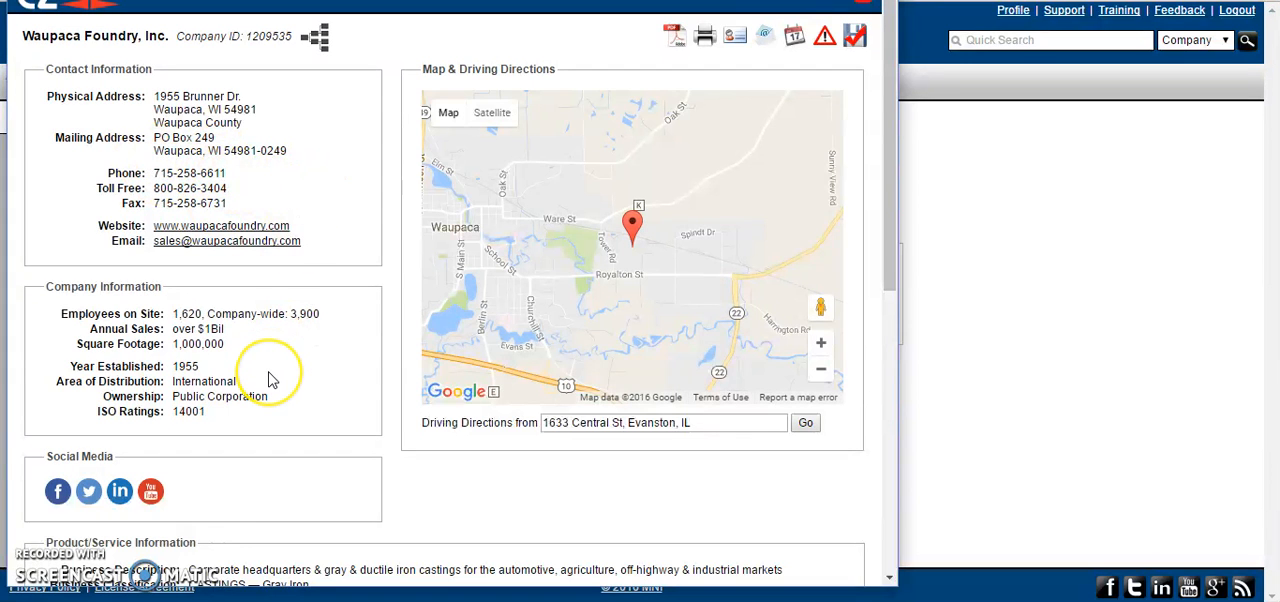
scroll(268, 380, down, 3)
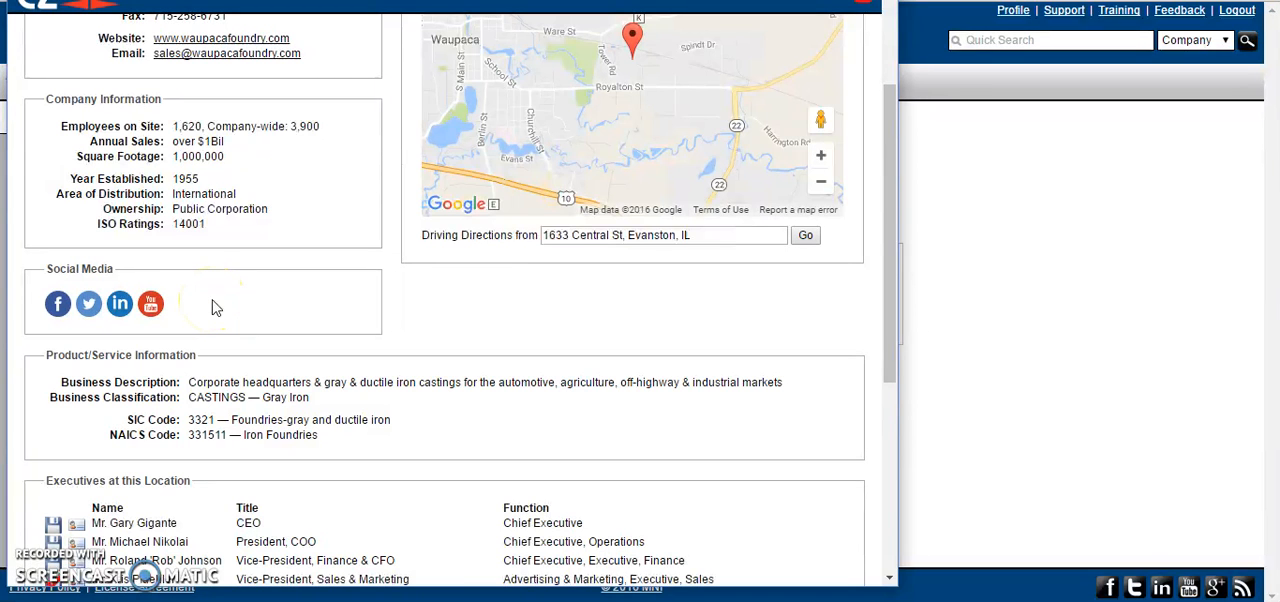
scroll(296, 377, down, 1)
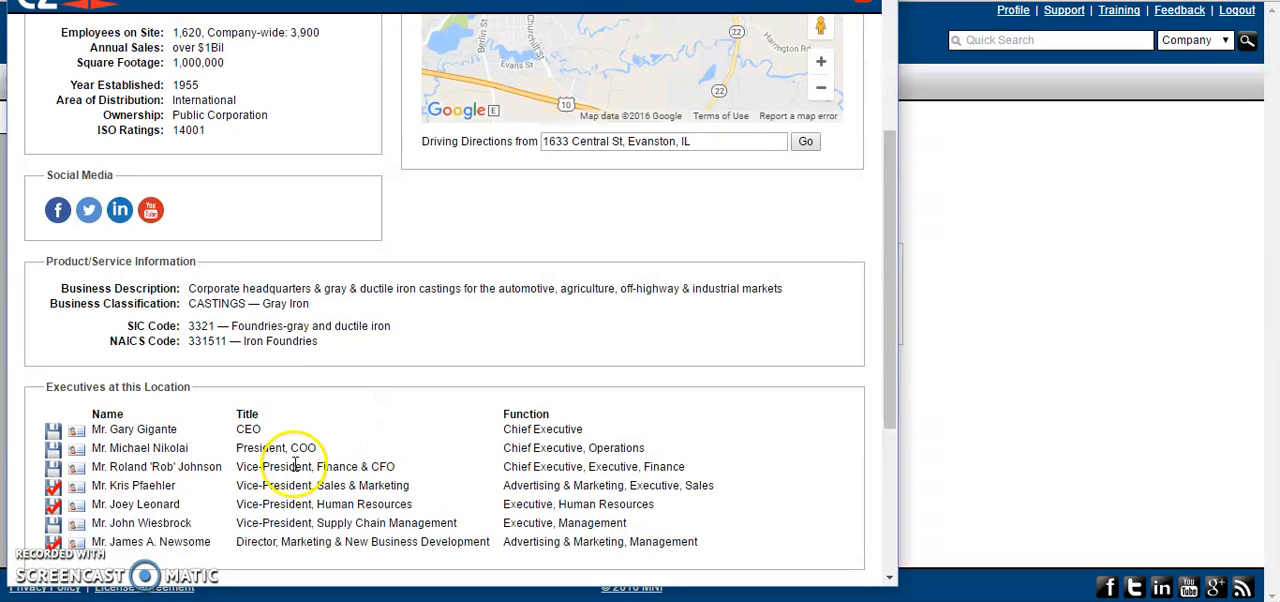
scroll(399, 466, down, 2)
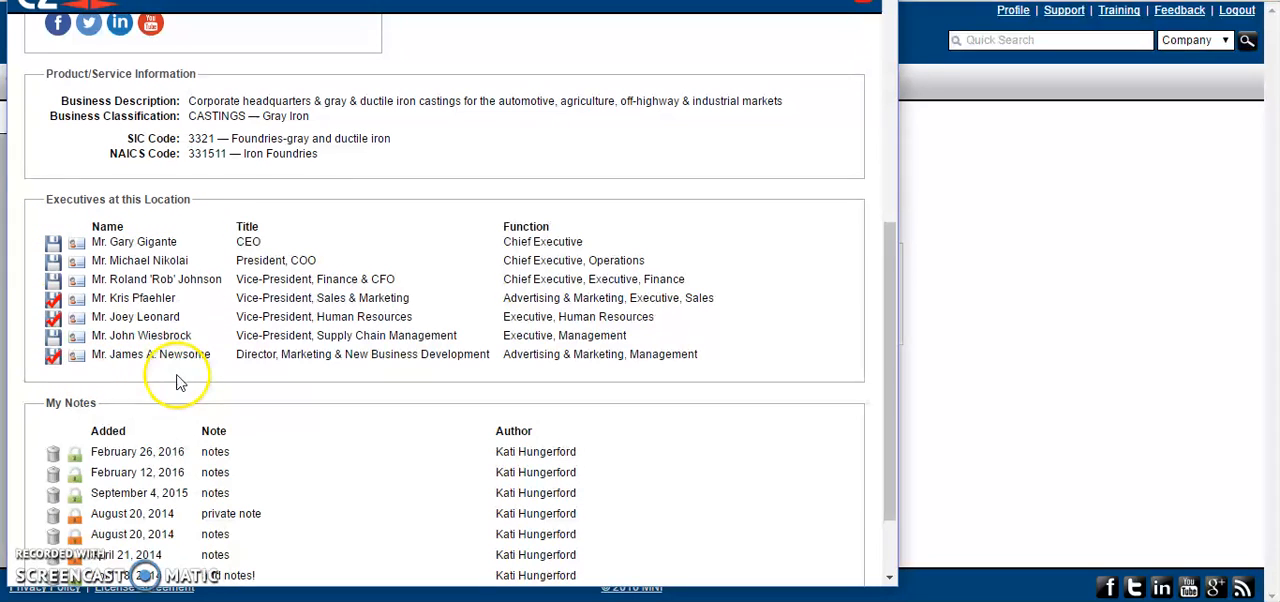
click(53, 336)
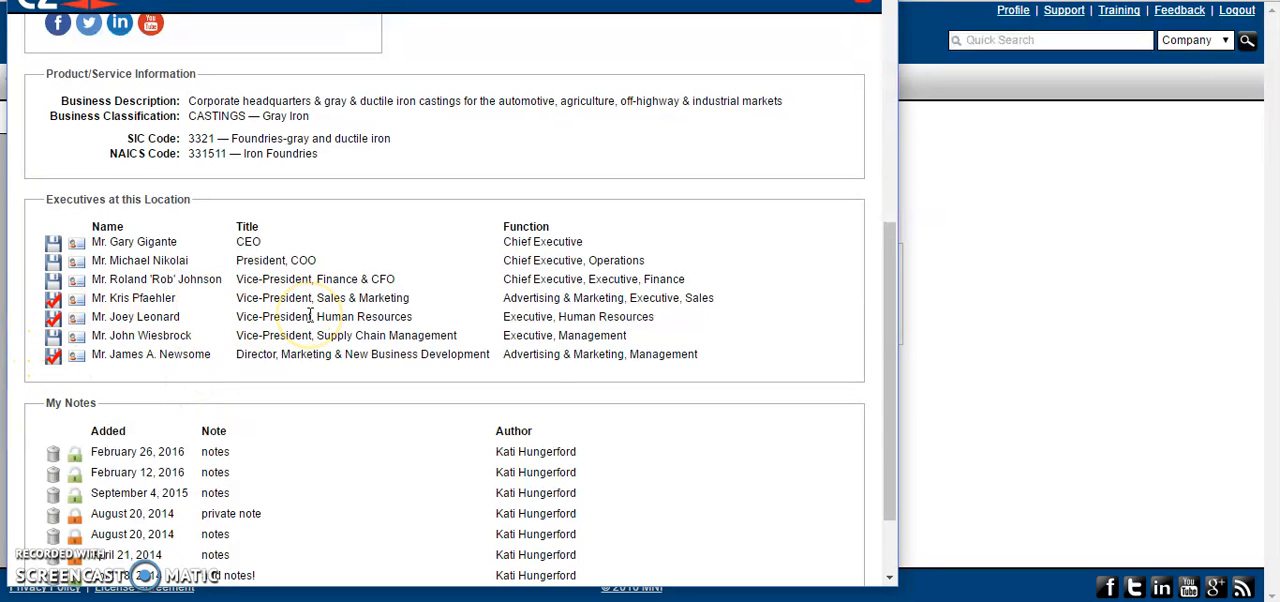
- Examine the notes on the company profile and show the visibility options for a new note
scroll(310, 318, down, 1)
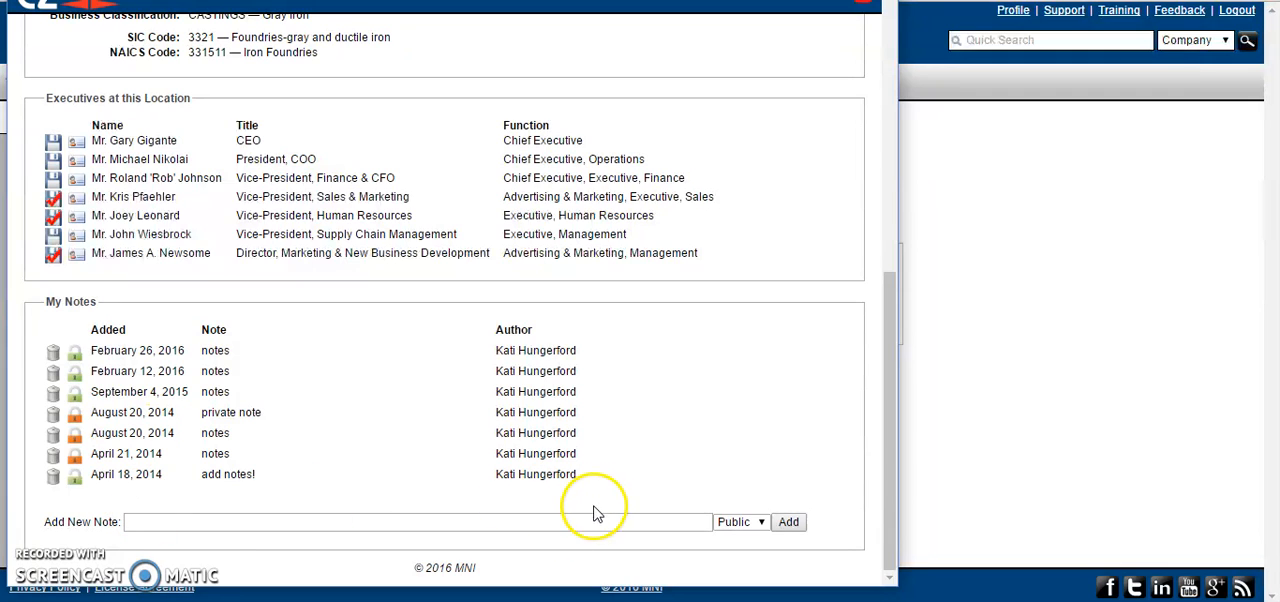
click(757, 524)
mouse_move(757, 528)
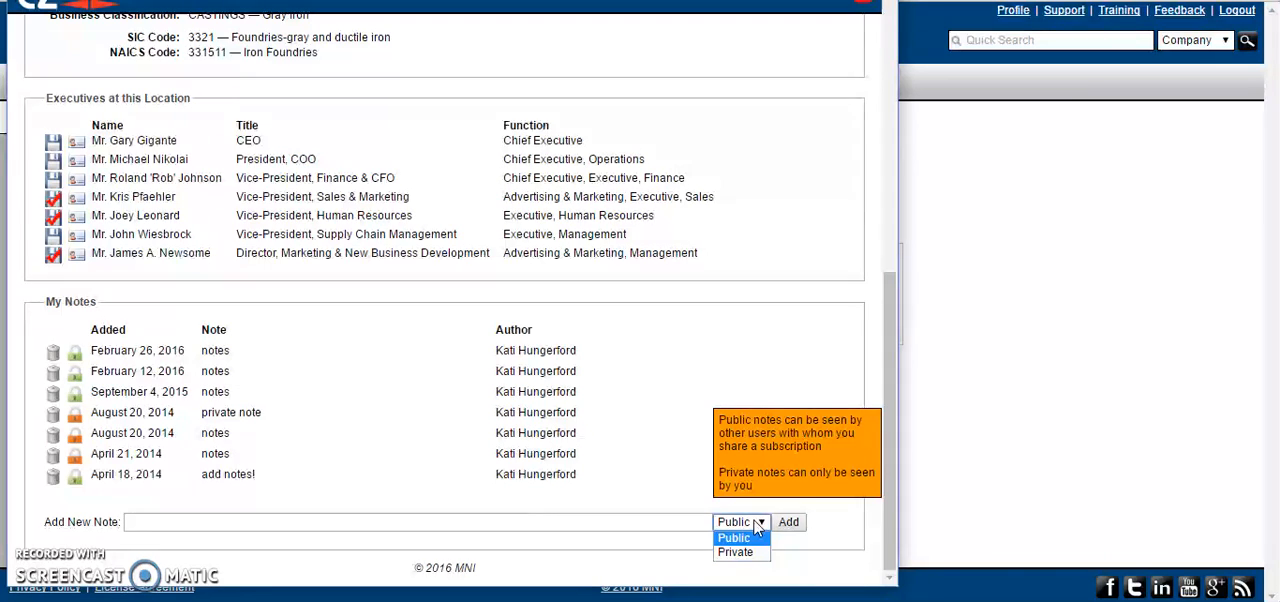
- Return to the start of the company profile and view the company's family tree
drag(891, 422, 903, 117)
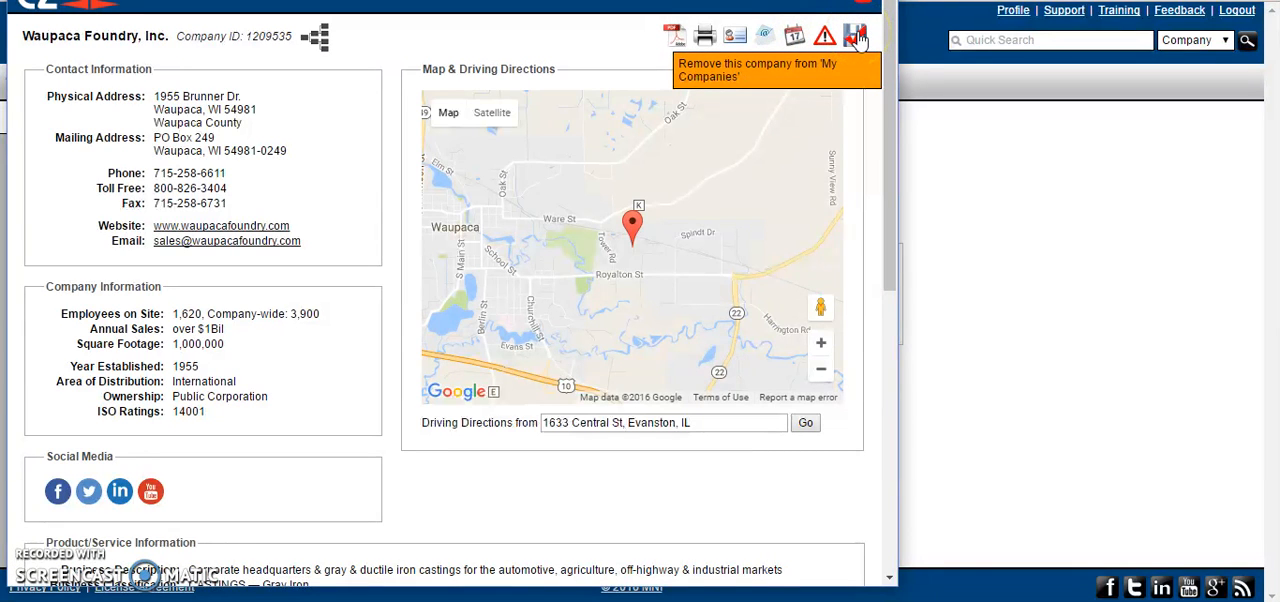
click(316, 38)
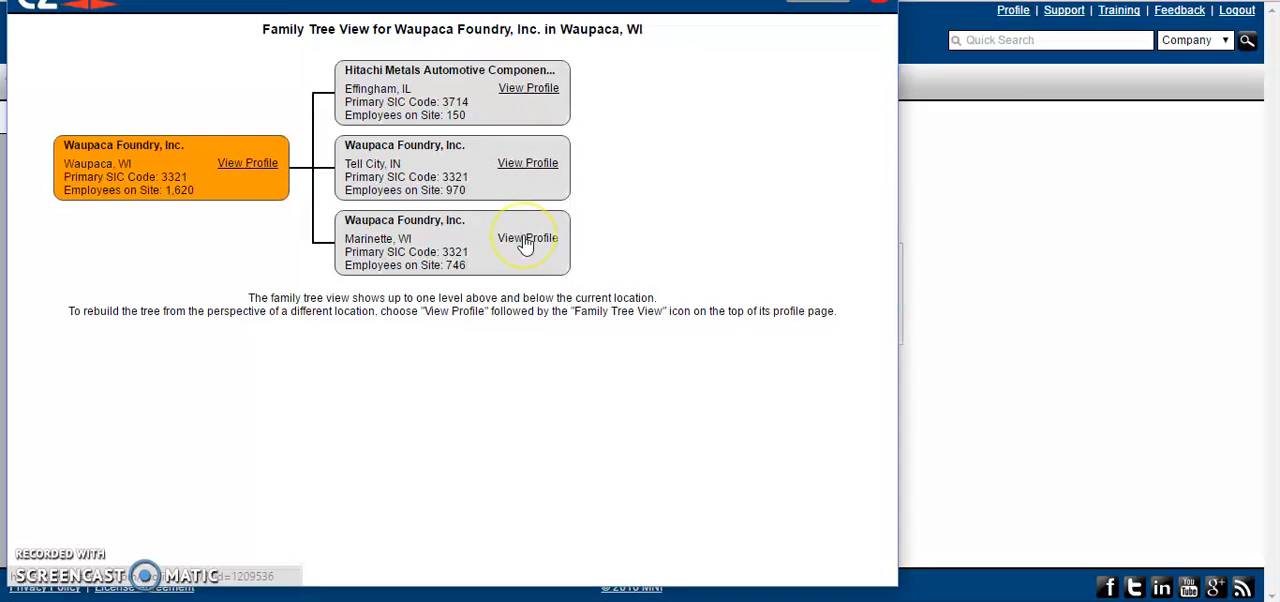
drag(706, 109, 717, 237)
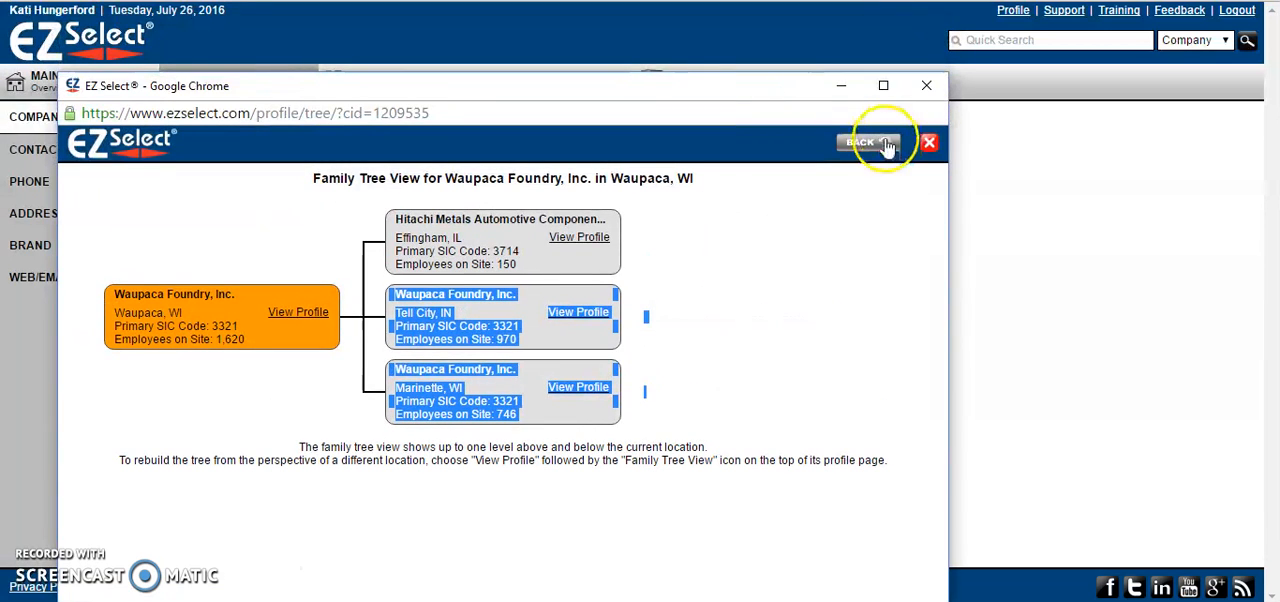
- Go back from the family tree to the Waupaca Foundry profile and close the profile window
click(873, 143)
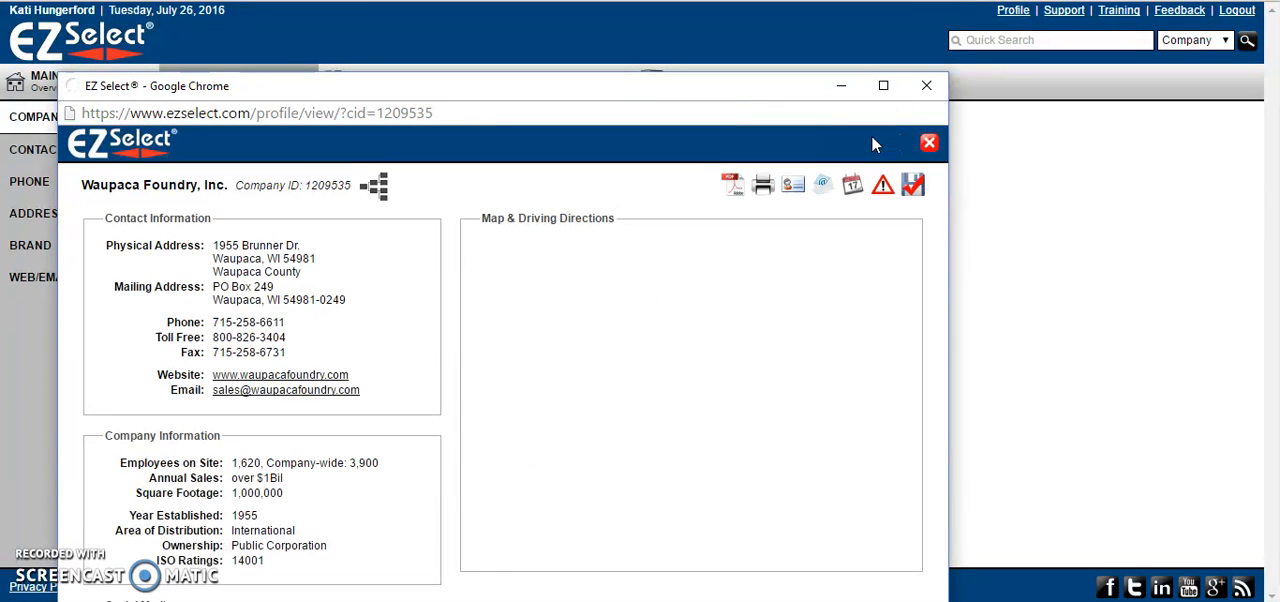
click(737, 120)
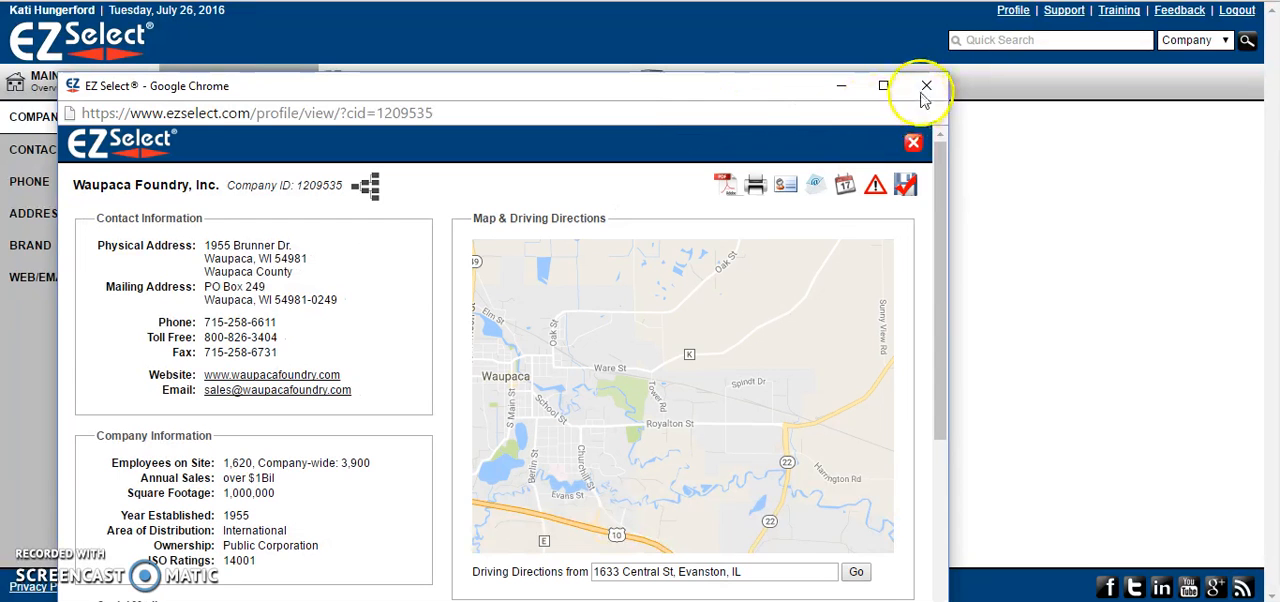
click(928, 88)
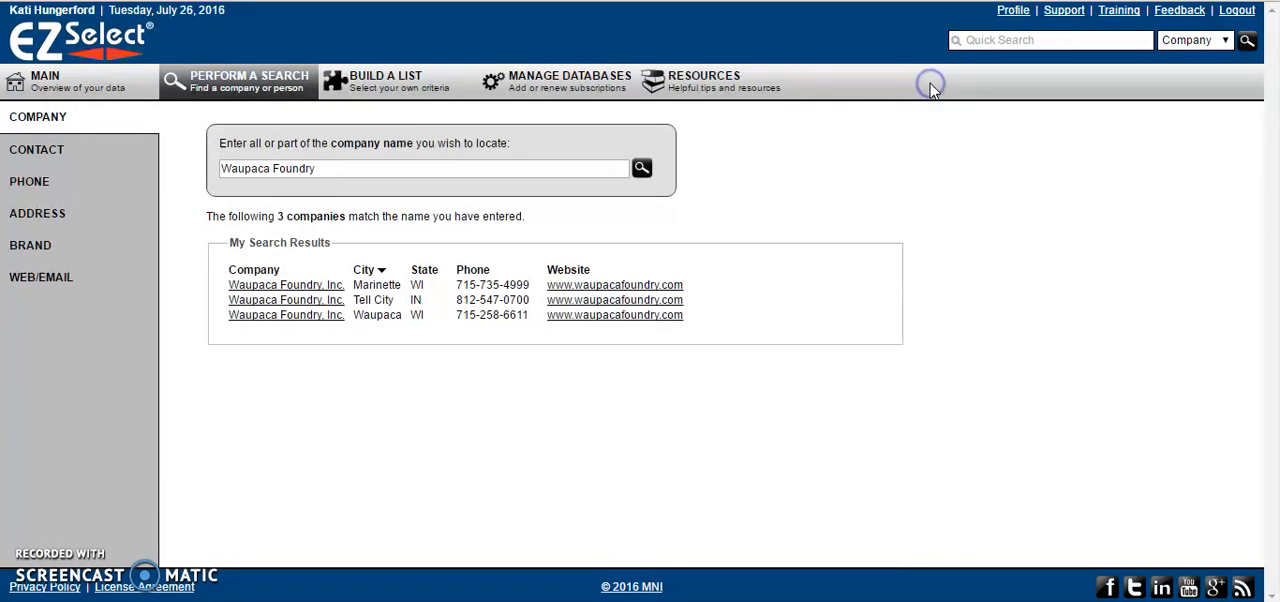
- Go to the main overview and look through all saved companies in My Companies
click(48, 86)
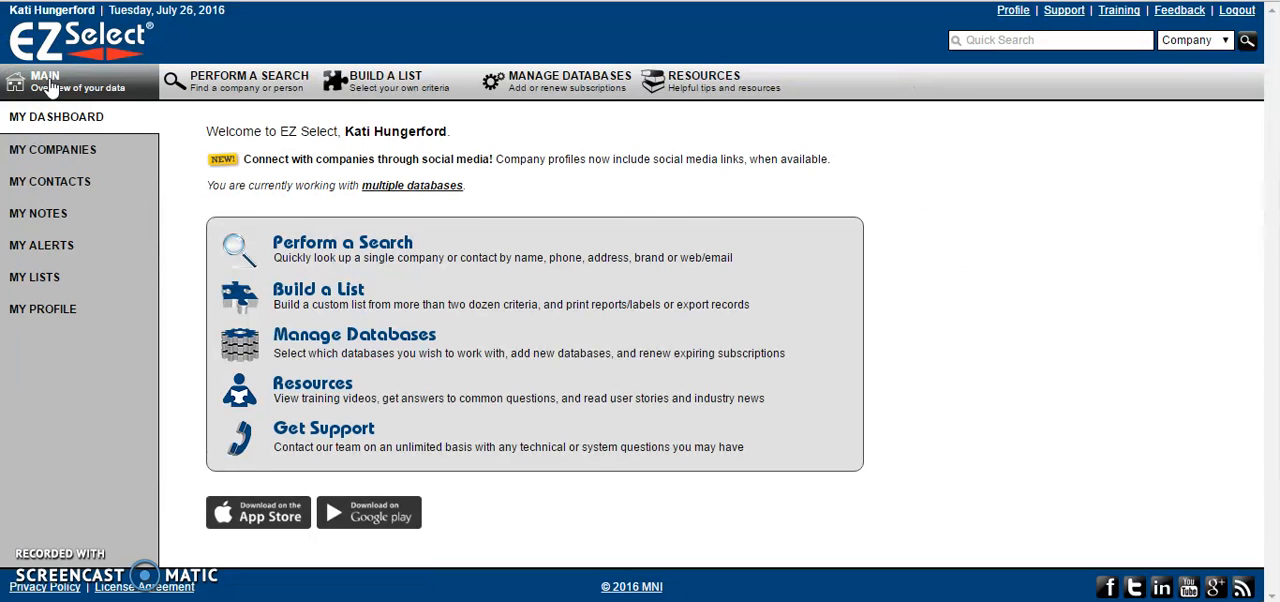
click(48, 152)
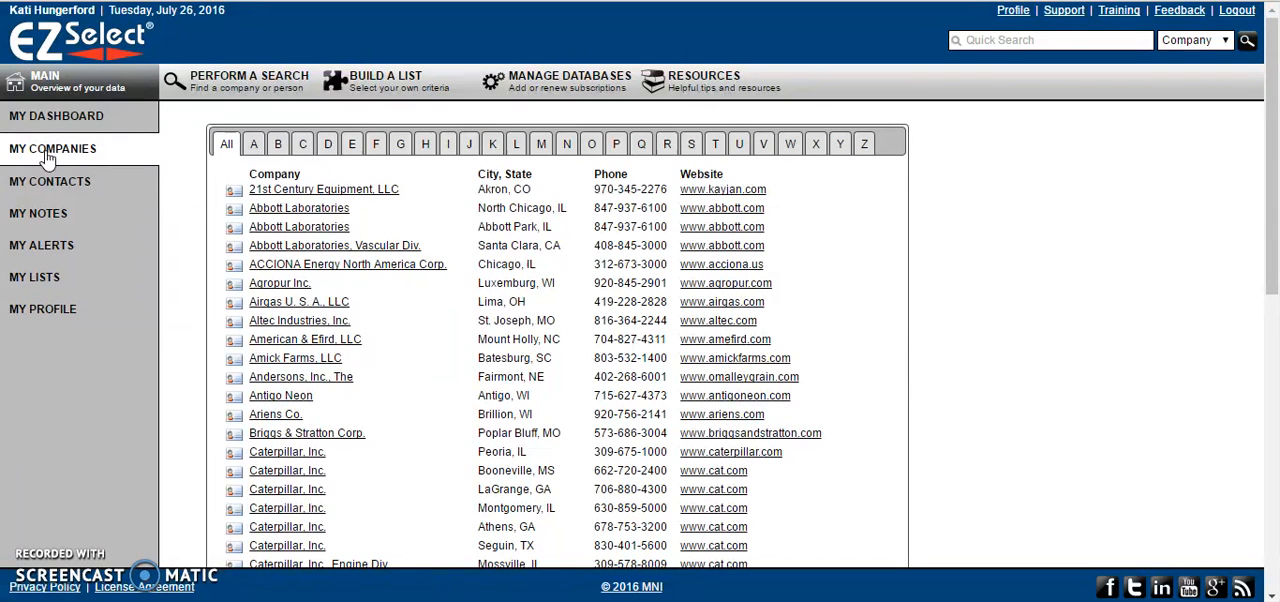
scroll(434, 262, down, 7)
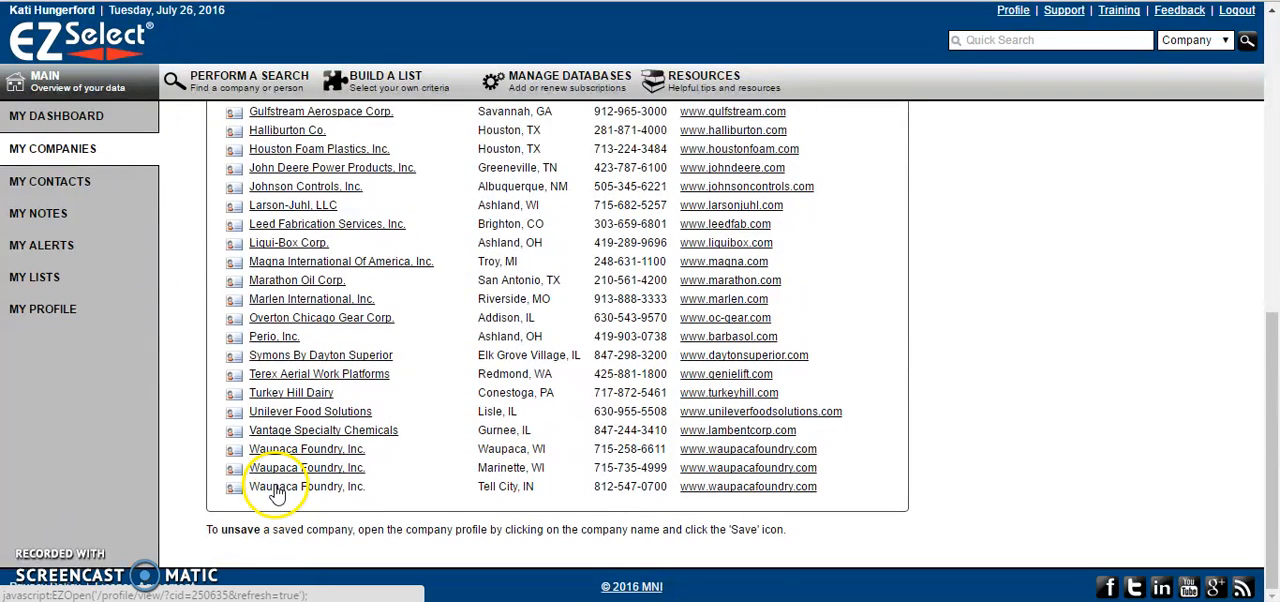
- Look through all saved contacts in My Contacts
click(55, 189)
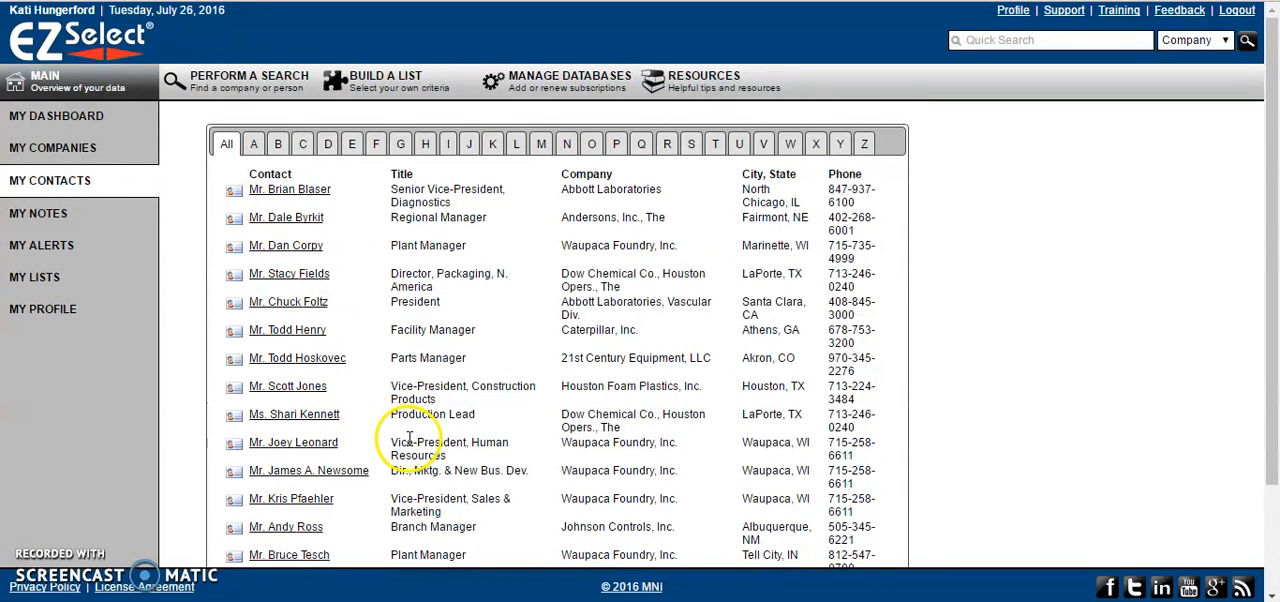
scroll(408, 447, down, 3)
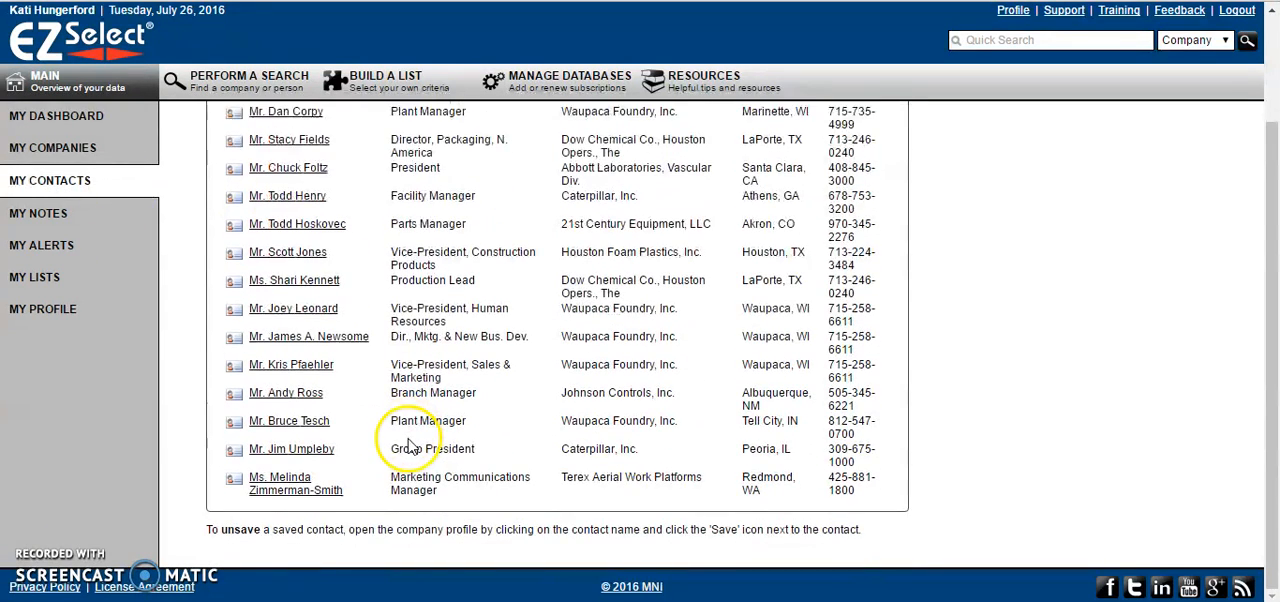
- Open My Notes and look through the notes recorded for all companies
click(36, 215)
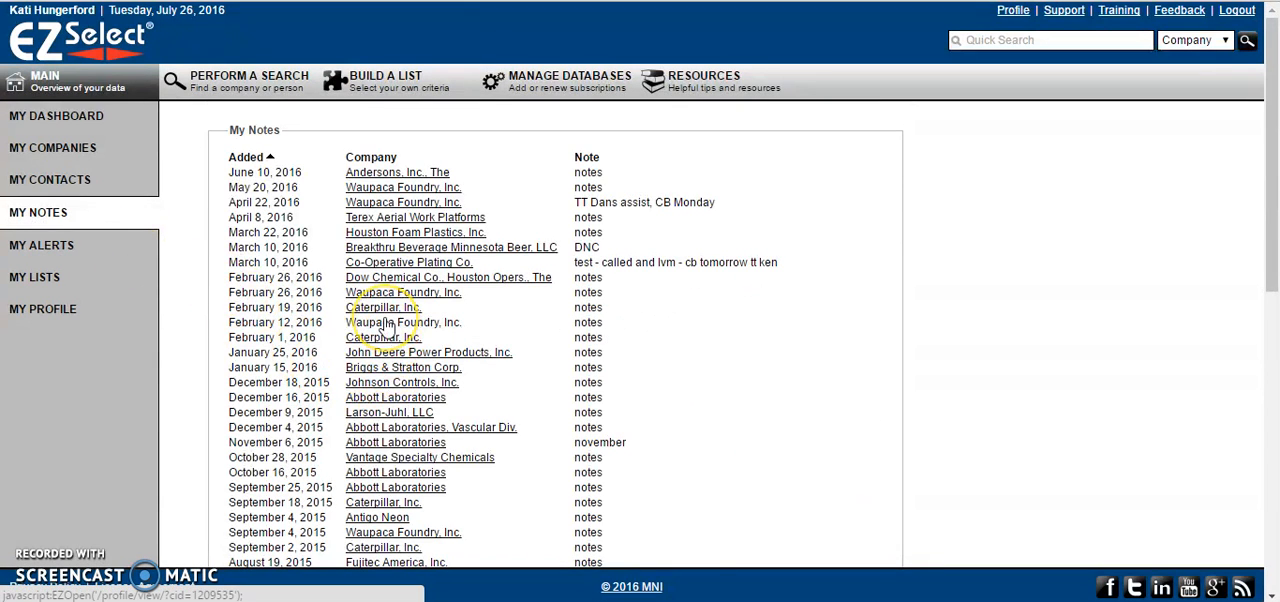
scroll(390, 324, down, 3)
scroll(388, 325, down, 6)
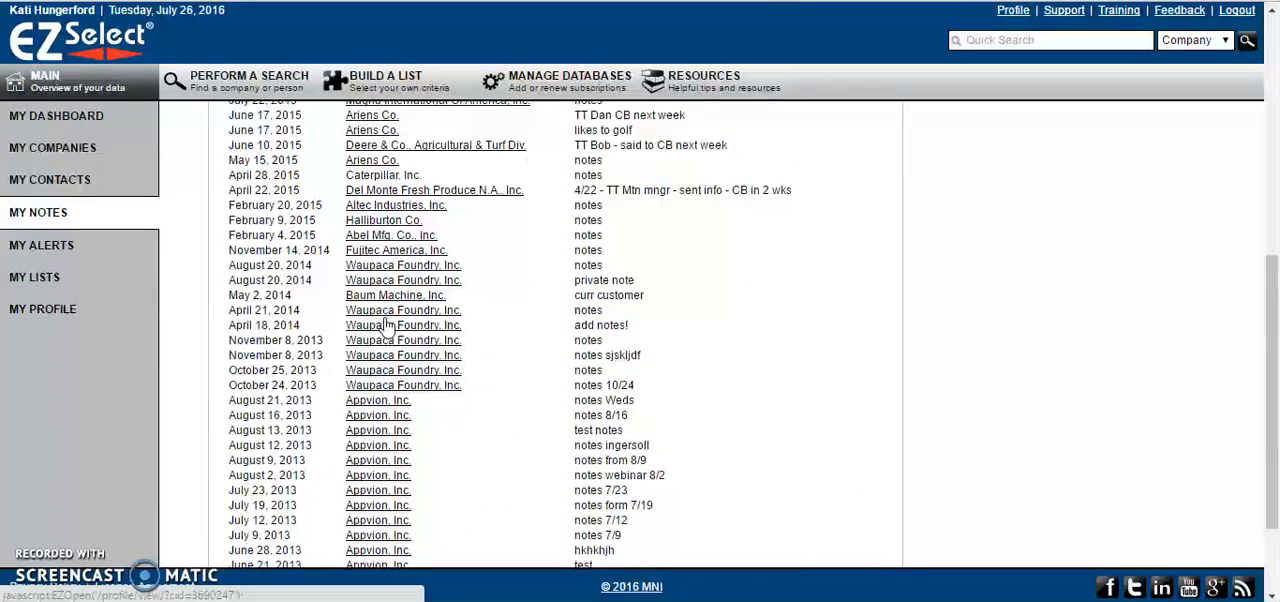
click(75, 310)
- View the company alerts and the saved lists, and return to the main dashboard
click(32, 250)
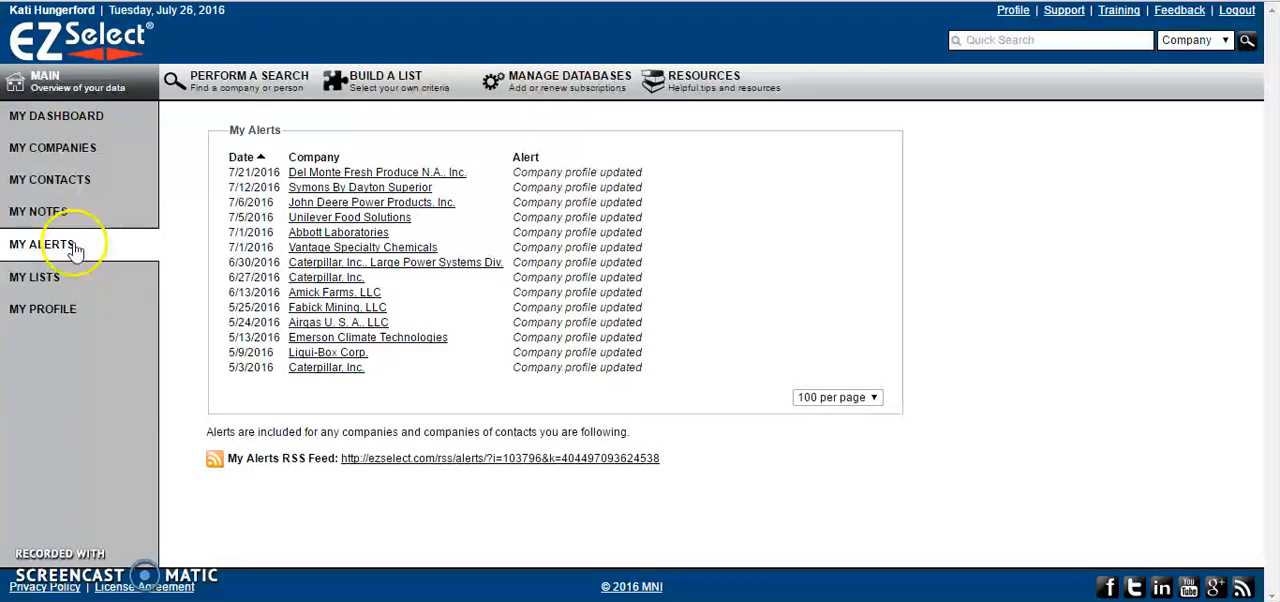
click(28, 280)
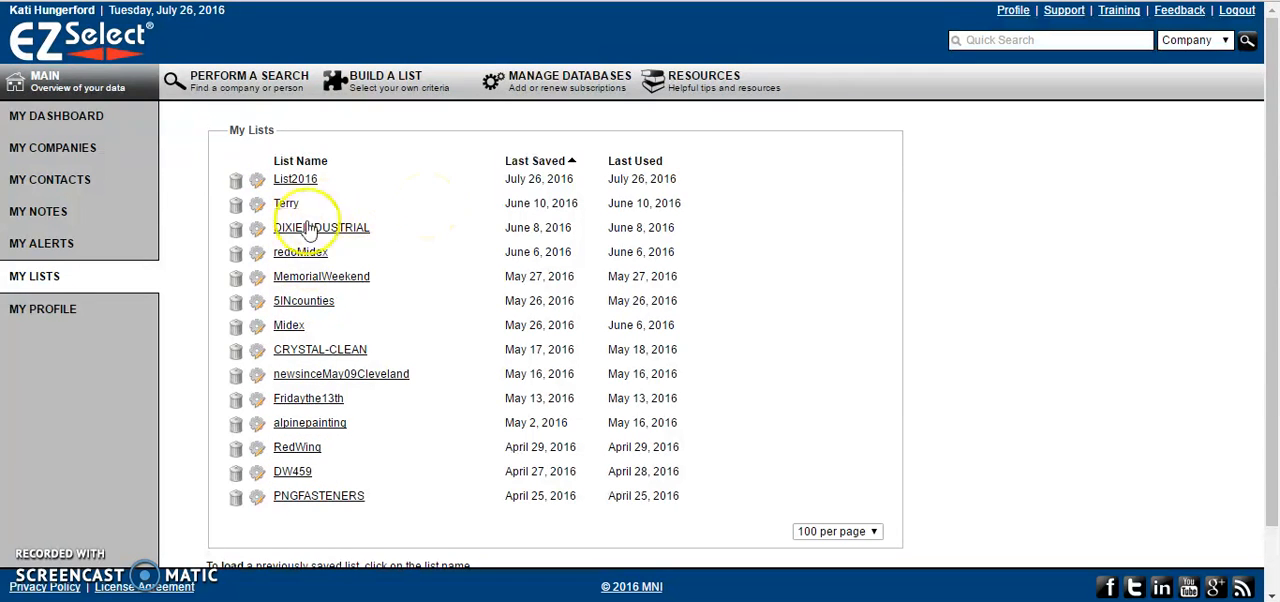
click(48, 82)
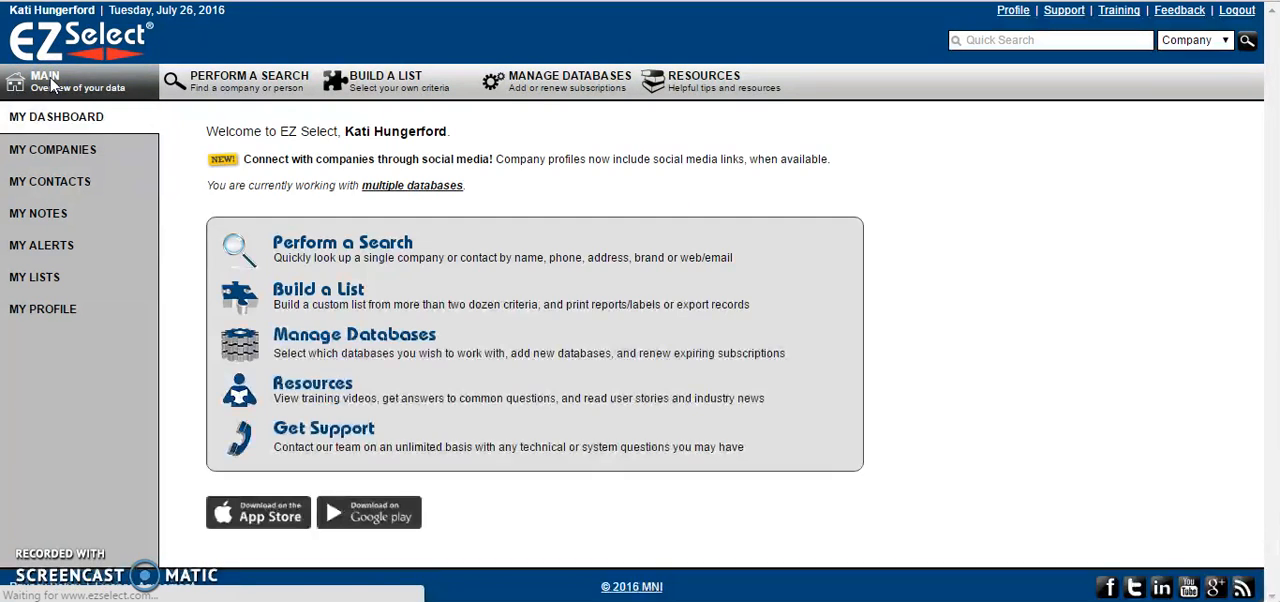